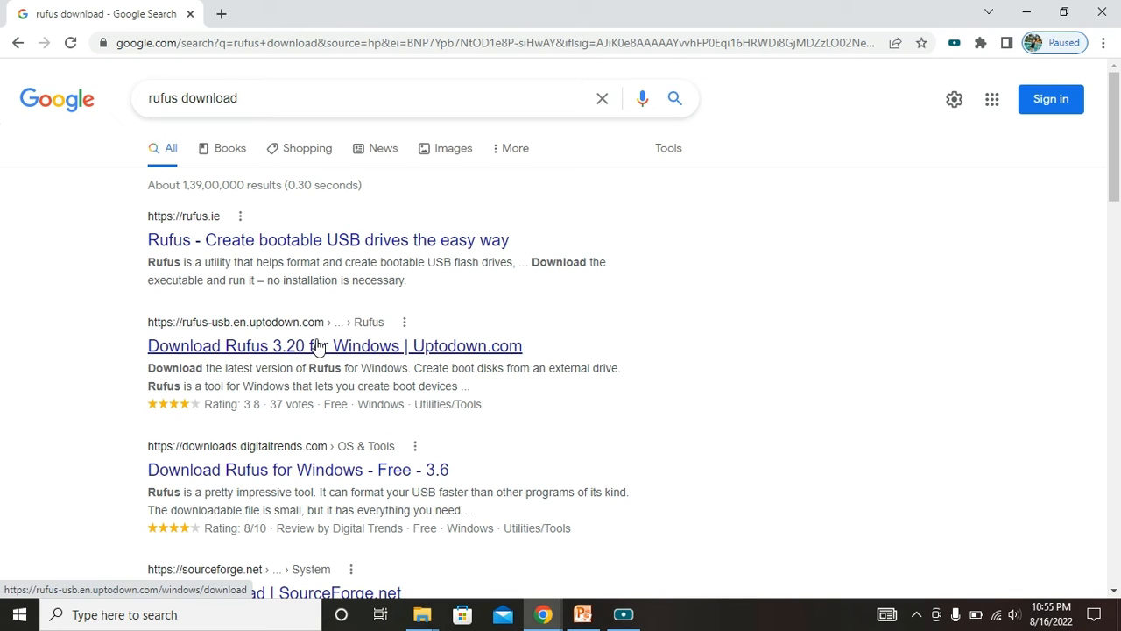
# Open the Uptodown page for downloading Rufus 3.20 for Windows from the search results and view its download option
pyautogui.click(318, 347)
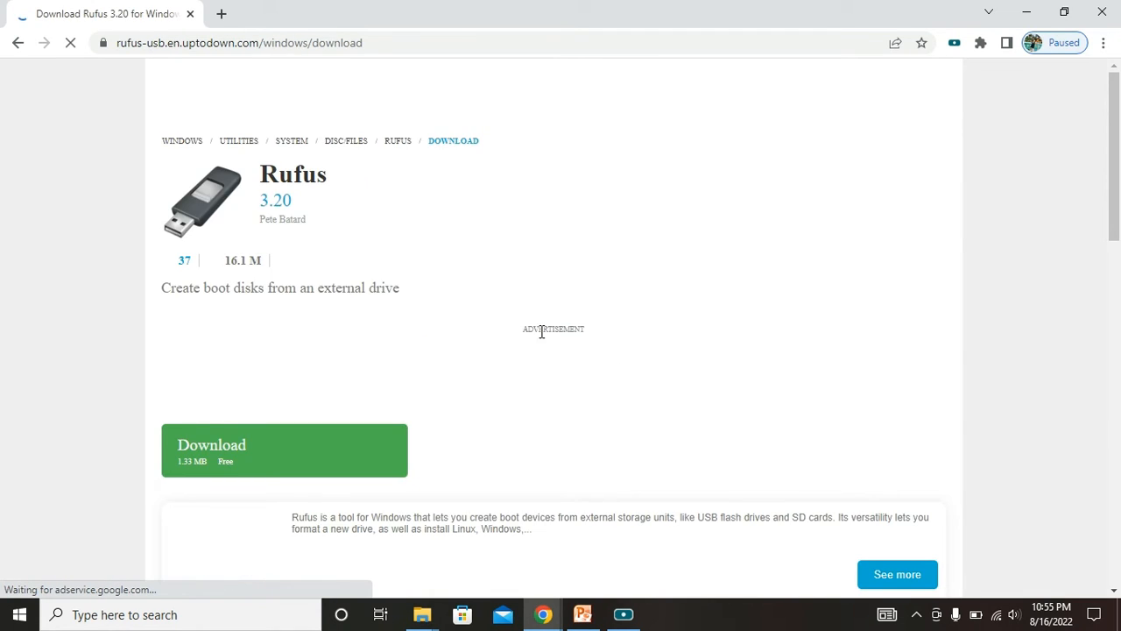
pyautogui.scroll(-1, 233, 313)
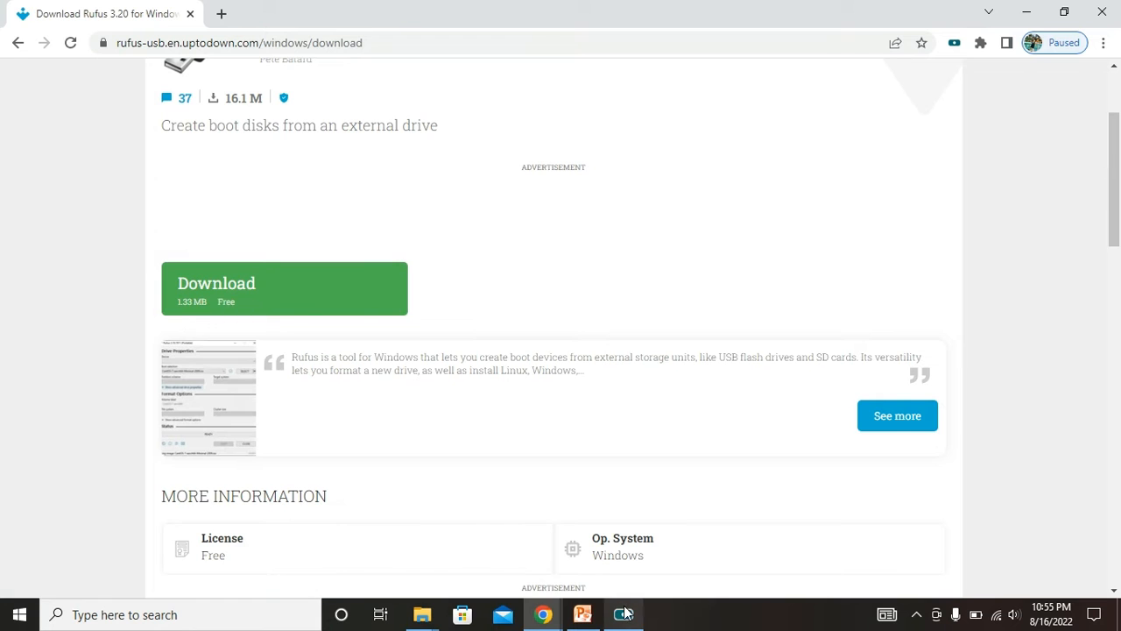
# Switch to the Win-10 folder in File Explorer and select the Windows_10_ISO file
pyautogui.moveTo(422, 616)
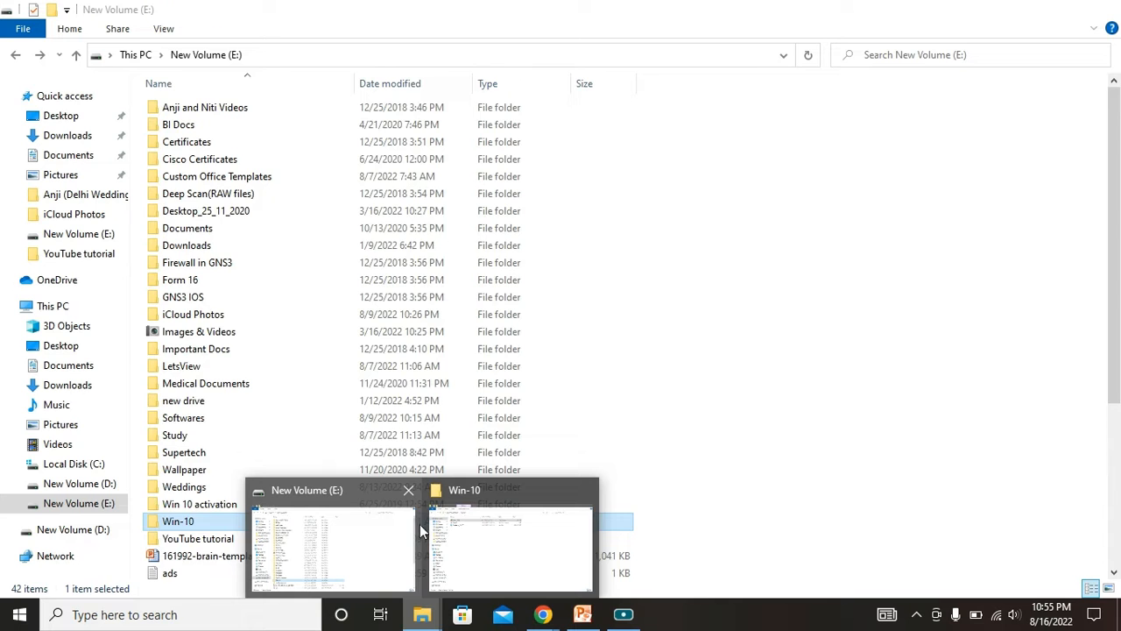
pyautogui.click(476, 531)
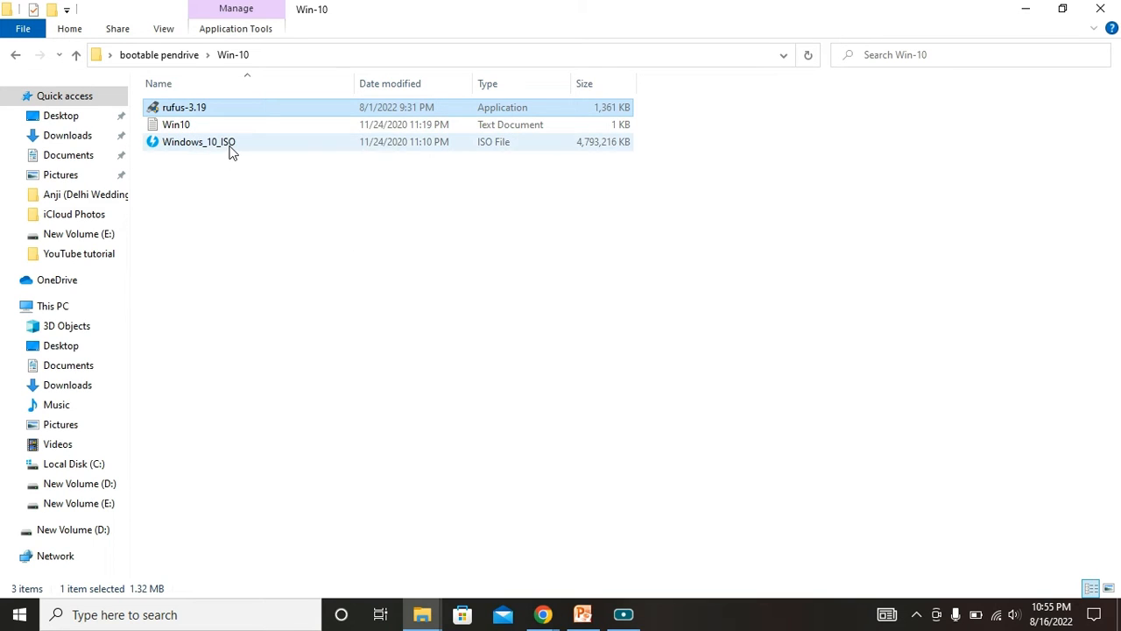
pyautogui.click(231, 145)
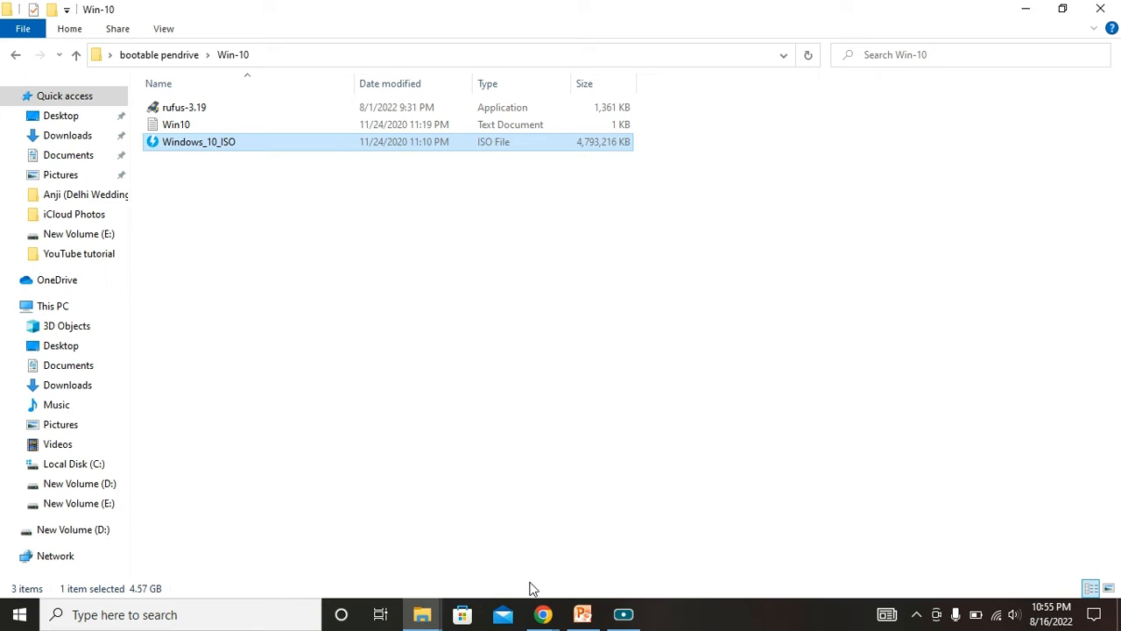
# Return to Chrome and search Google for "window download 10 iso" in a new tab
pyautogui.moveTo(543, 615)
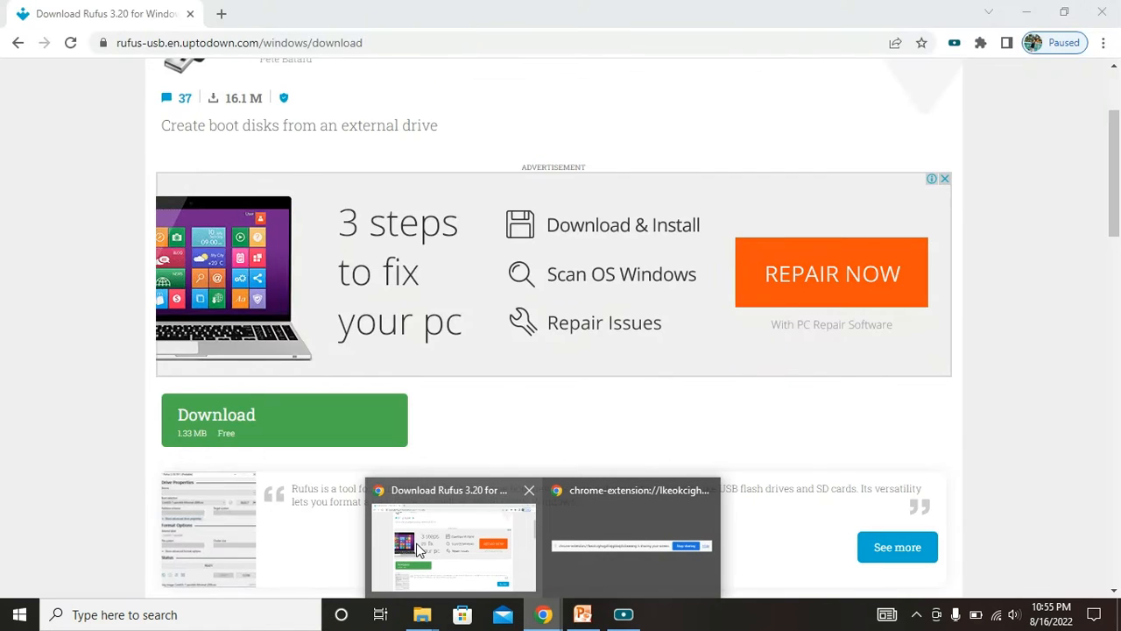
pyautogui.click(418, 548)
pyautogui.click(220, 13)
pyautogui.write('go')
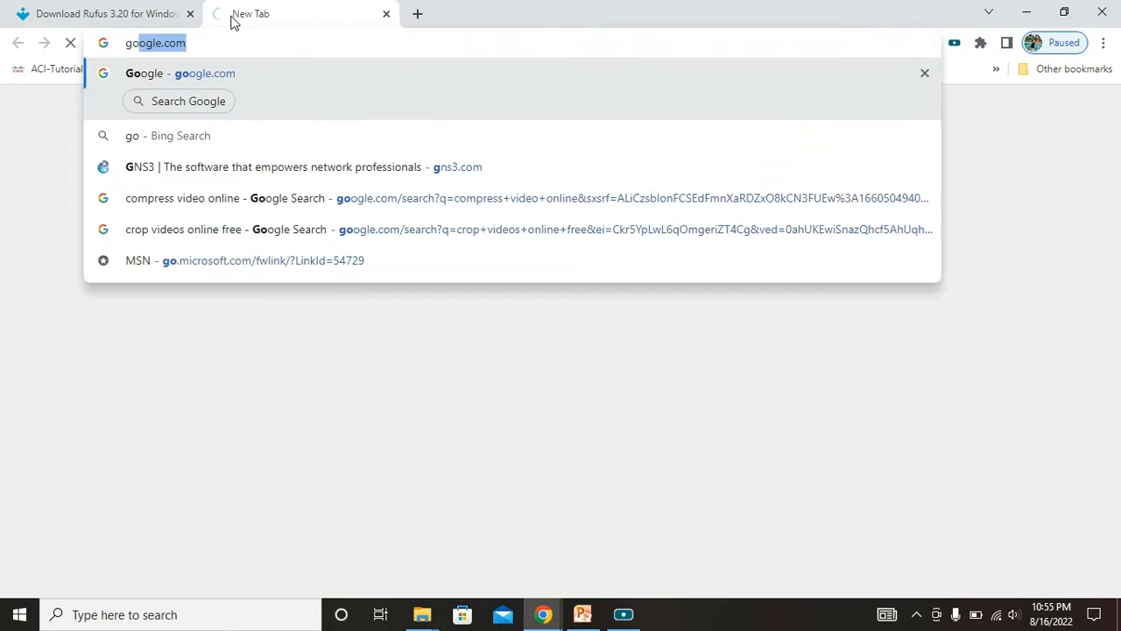
pyautogui.press('Return')
pyautogui.write('w')
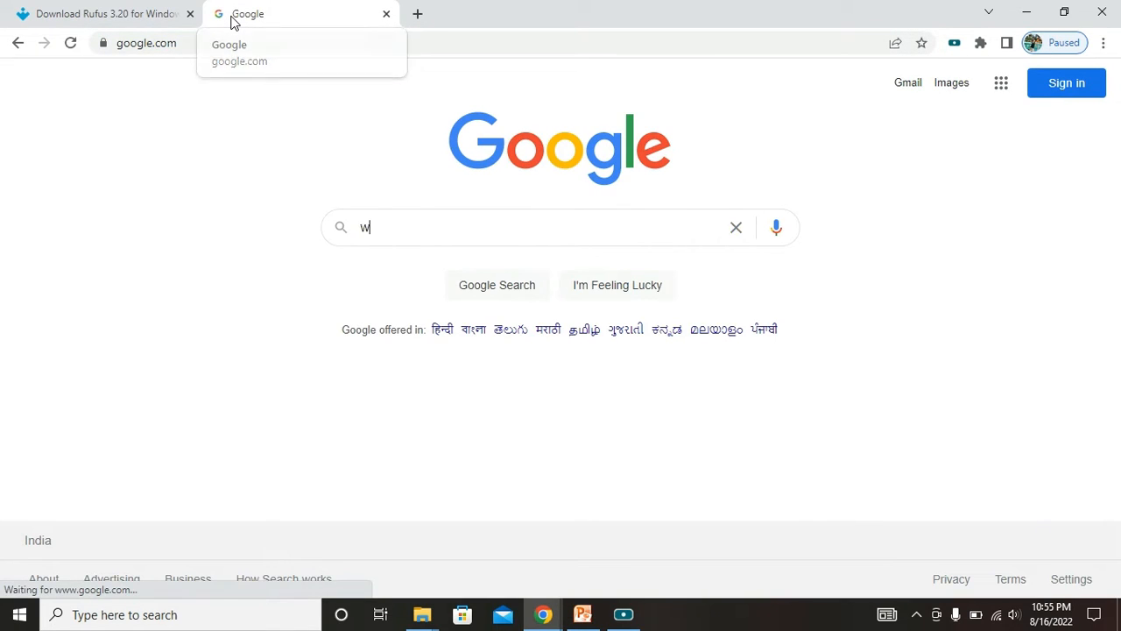
pyautogui.write('indow')
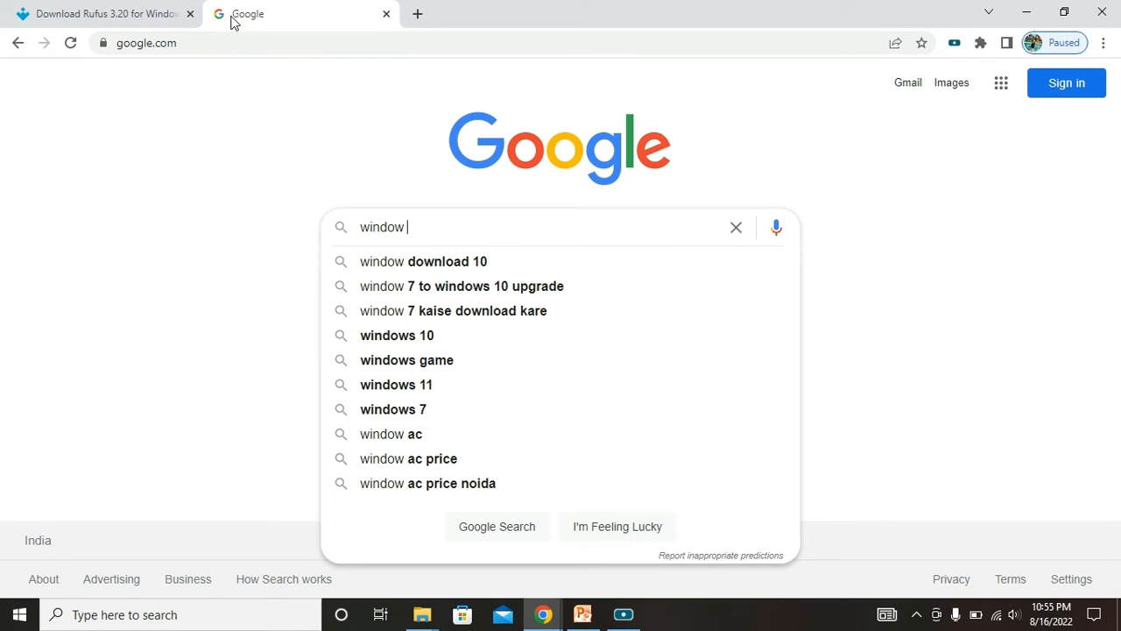
pyautogui.press('Down')
pyautogui.press('Down')
pyautogui.press('Up')
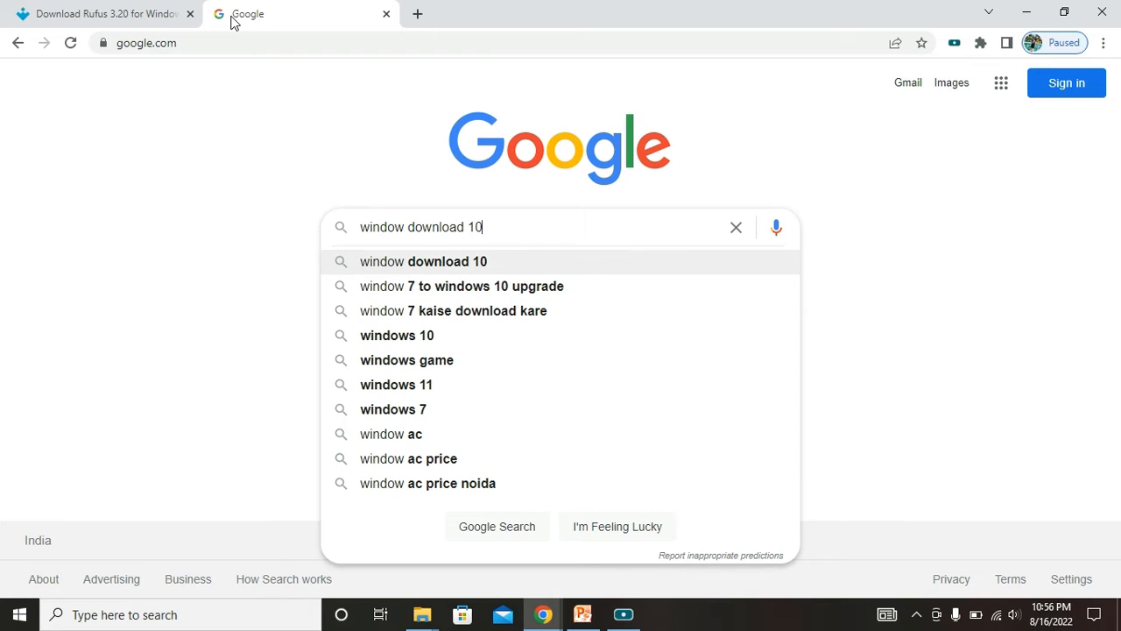
pyautogui.write('io')
pyautogui.press('Down')
pyautogui.press('Return')
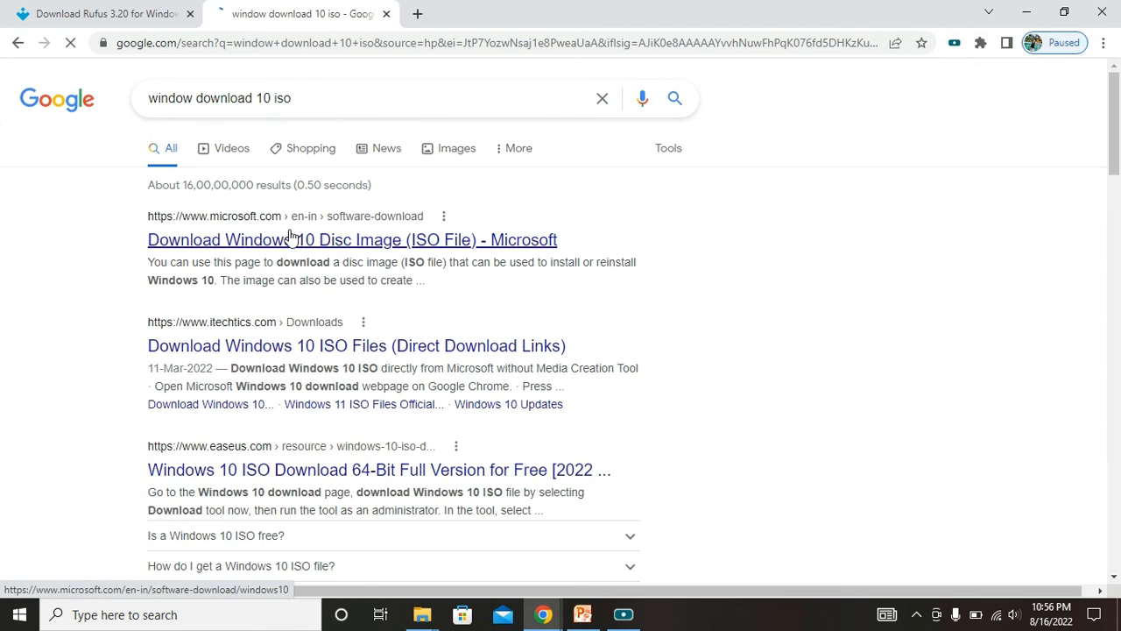
# Open Microsoft's Windows 10 disc image download page in a new tab and look through its download options
pyautogui.rightClick(302, 241)
pyautogui.click(351, 250)
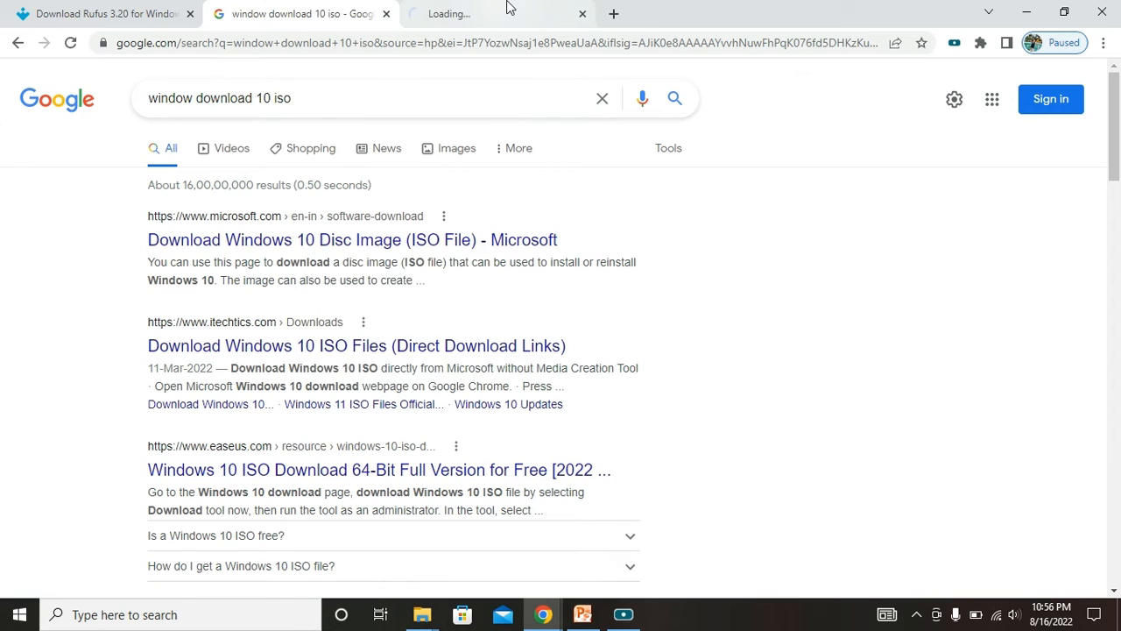
pyautogui.click(508, 7)
pyautogui.scroll(-2, 175, 377)
pyautogui.scroll(-3, 175, 383)
pyautogui.scroll(-4, 401, 358)
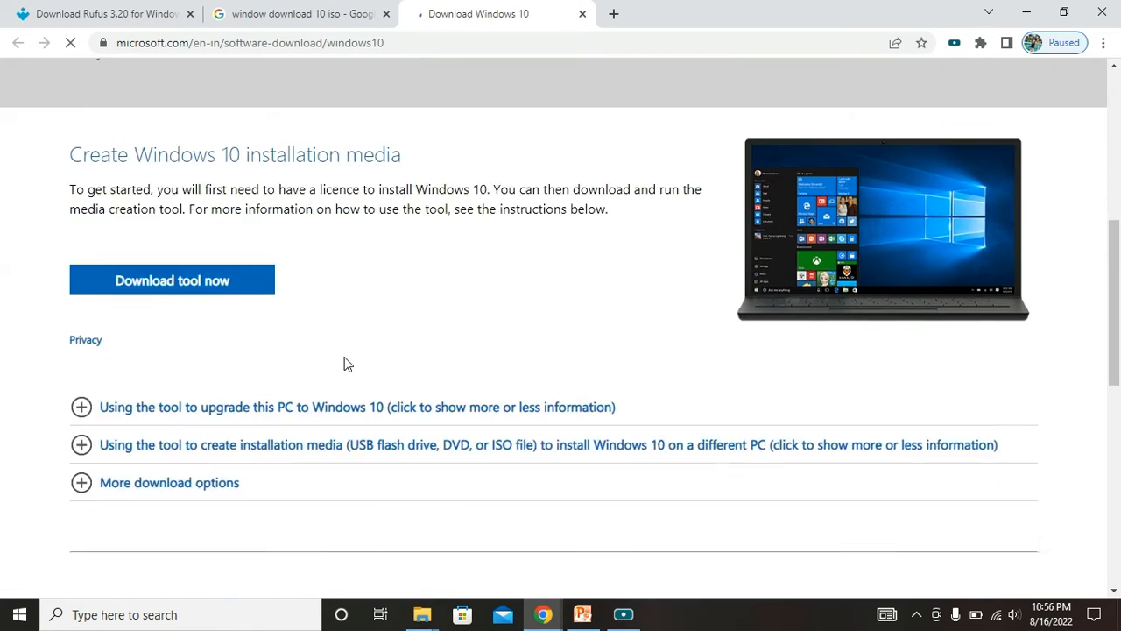
pyautogui.scroll(4, 364, 464)
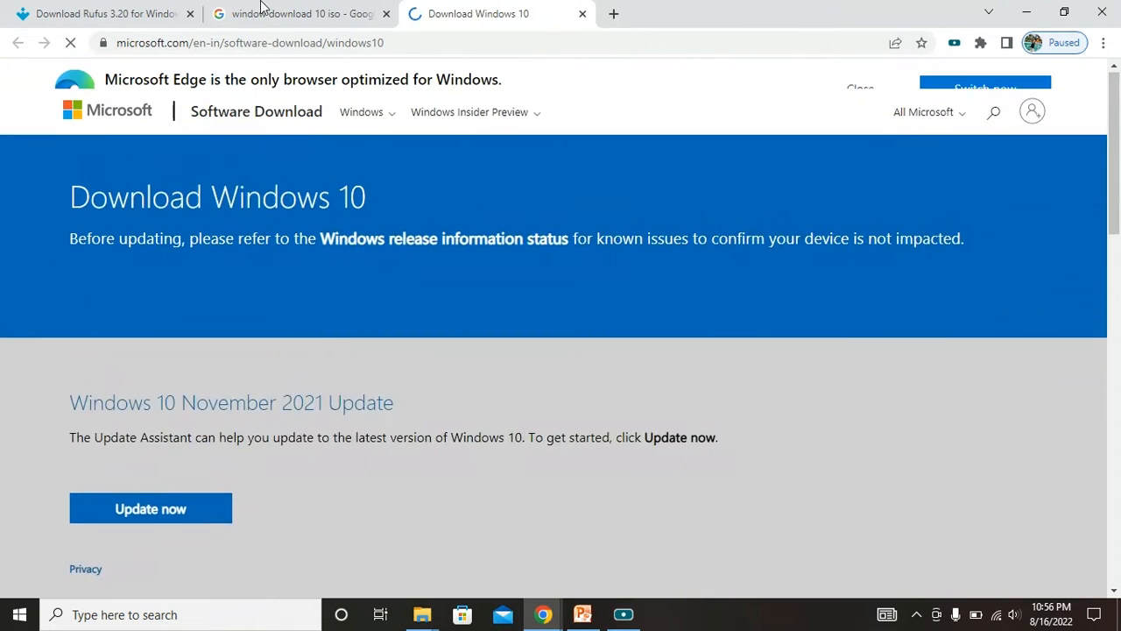
# Close the Microsoft download page, the Google results and the remaining browser window
pyautogui.click(581, 14)
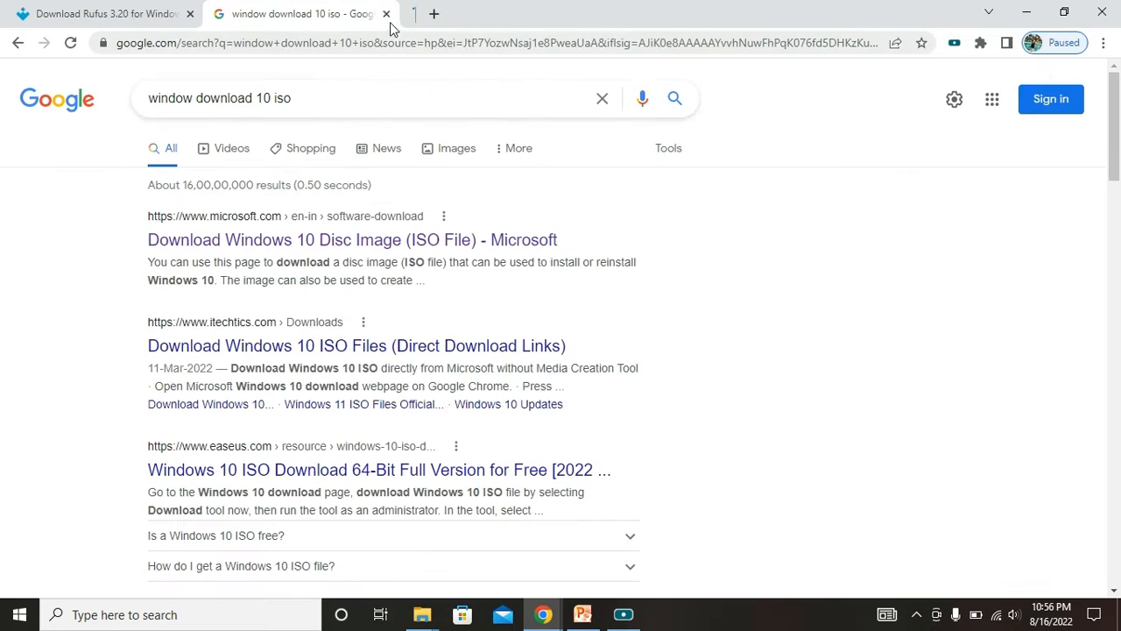
pyautogui.click(386, 14)
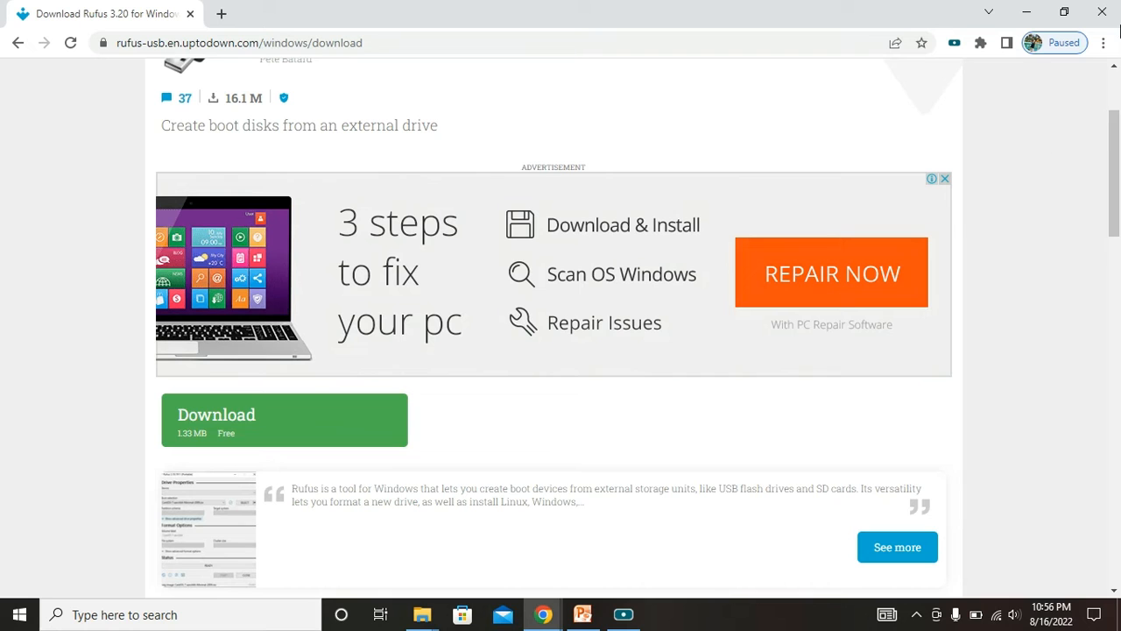
pyautogui.click(1102, 12)
# Point out the rufus-3.19 application and the Windows_10_ISO file in the Win-10 folder
pyautogui.click(180, 142)
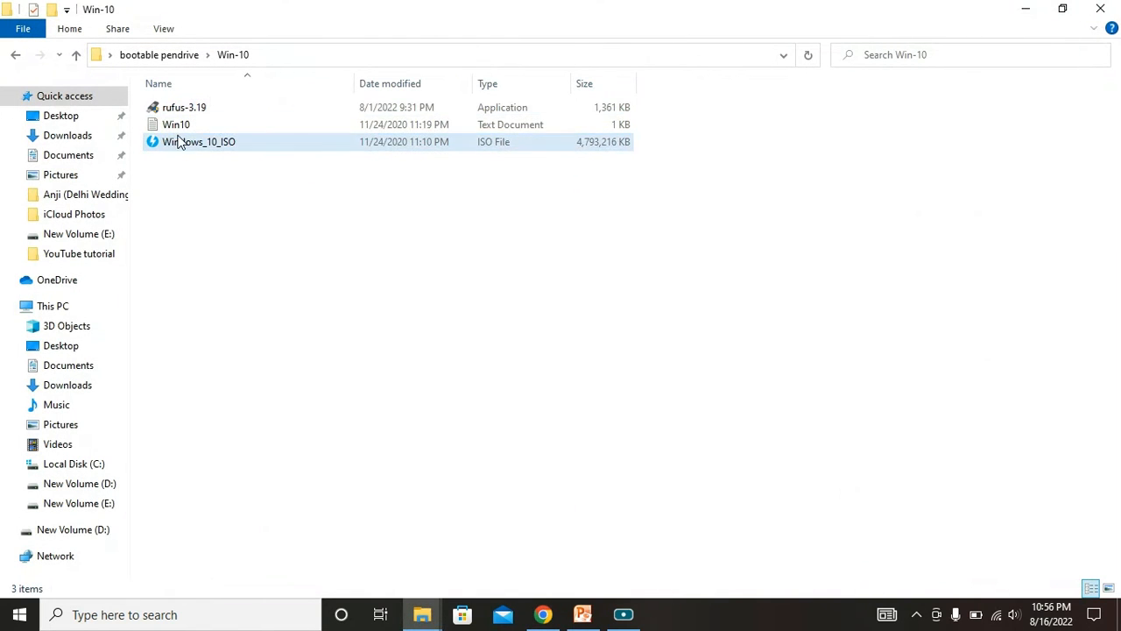
pyautogui.click(197, 108)
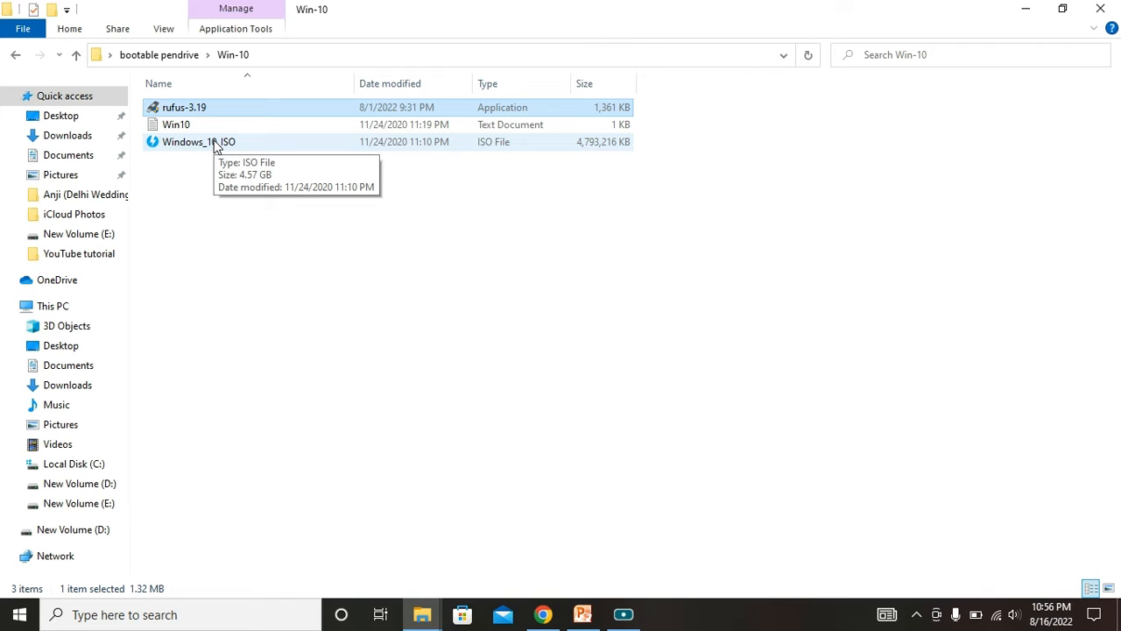
pyautogui.click(214, 143)
pyautogui.click(380, 229)
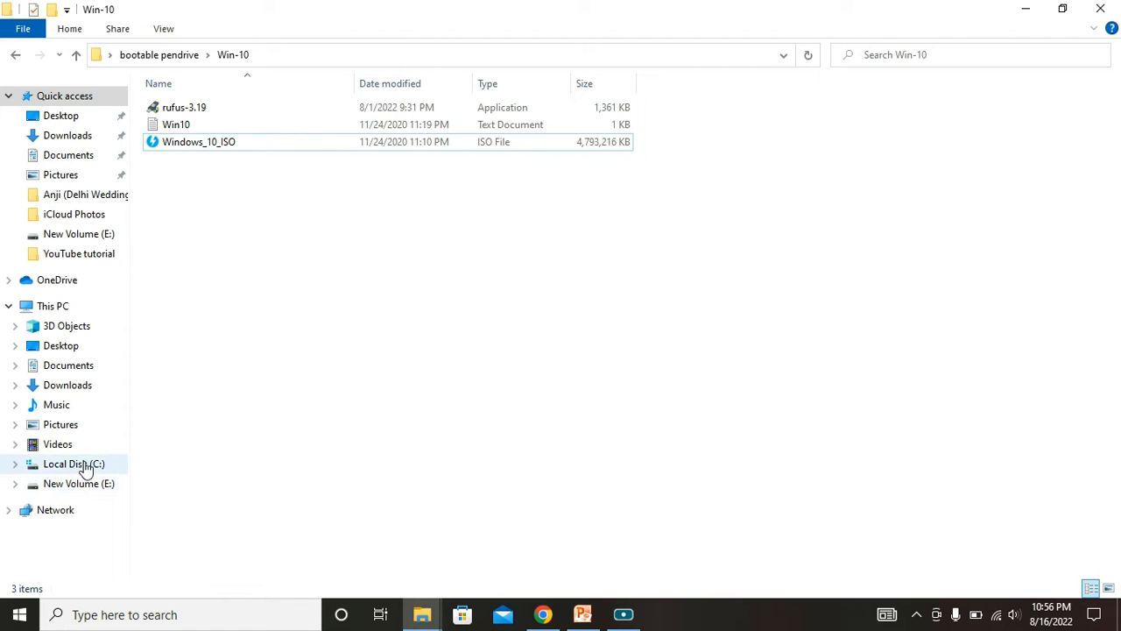
# Open This PC and check the contents of the pendrive, New Volume (D:), closing the extra Explorer window
pyautogui.click(52, 306)
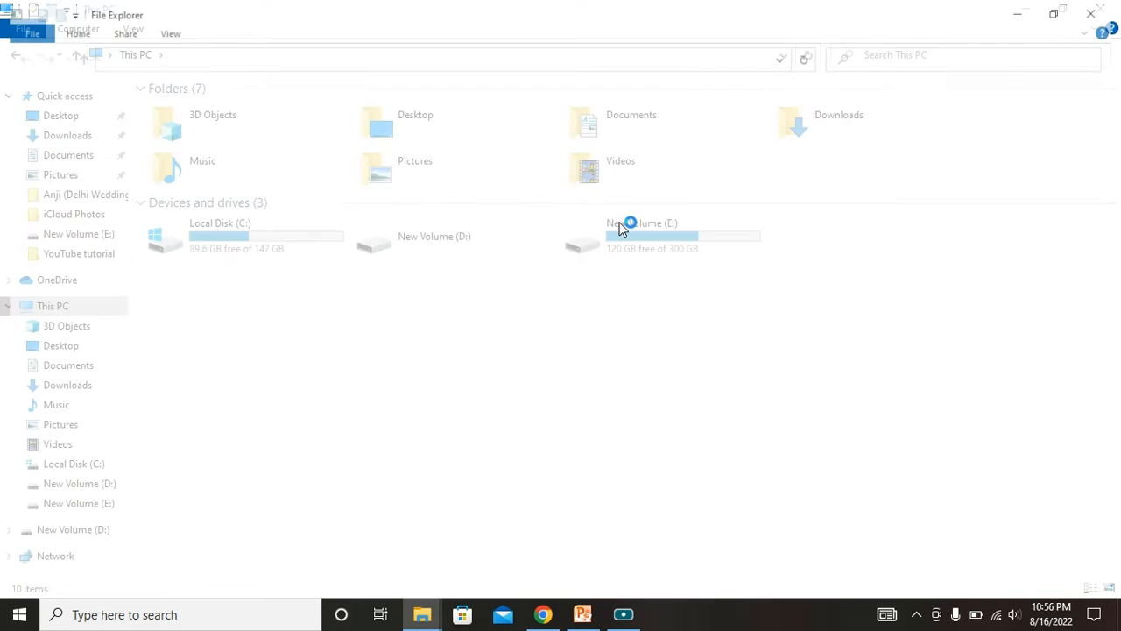
pyautogui.click(1100, 9)
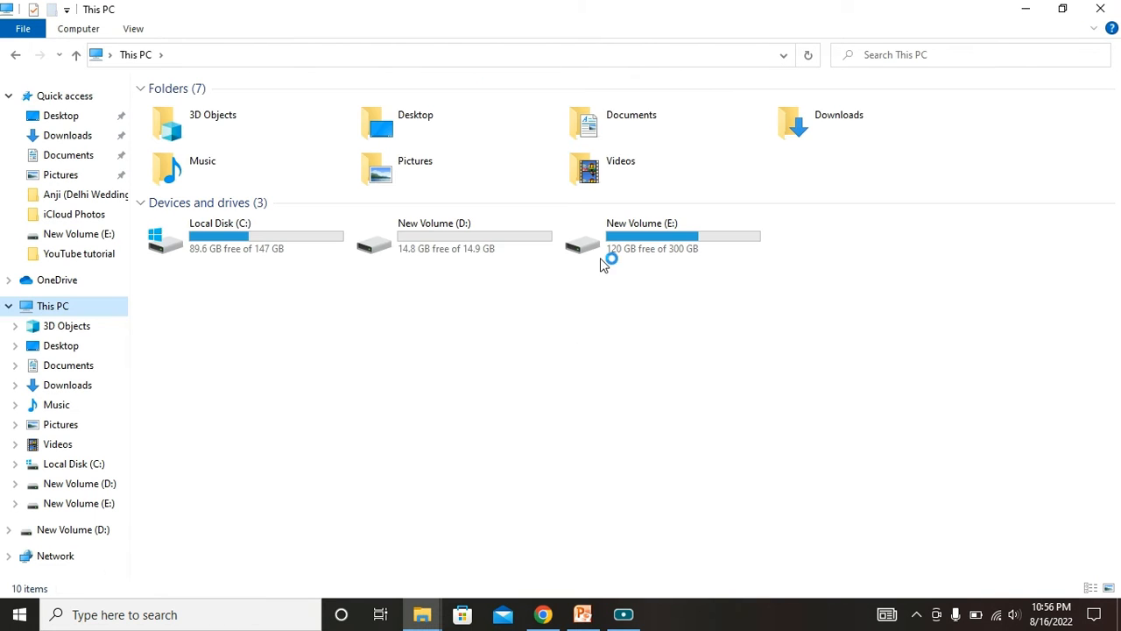
pyautogui.doubleClick(464, 248)
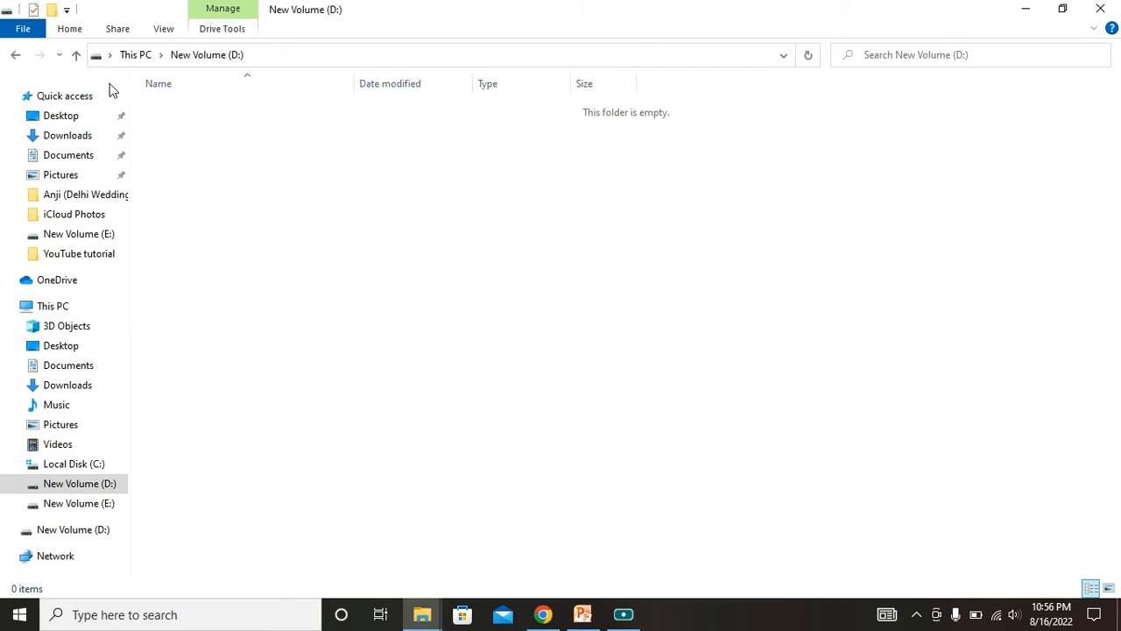
pyautogui.click(23, 57)
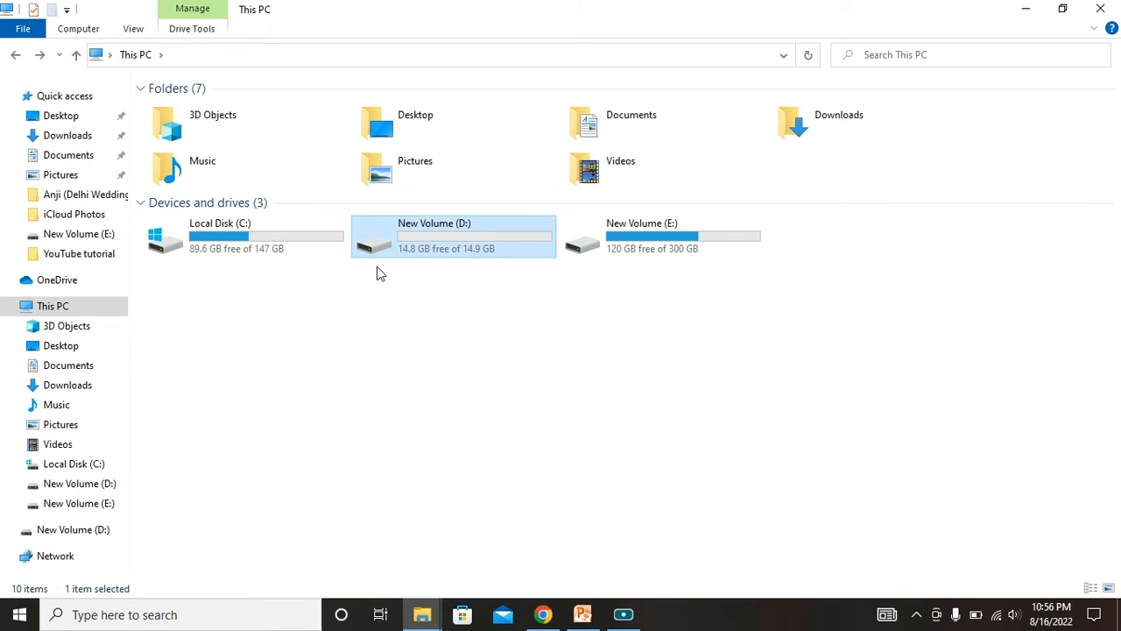
pyautogui.doubleClick(483, 250)
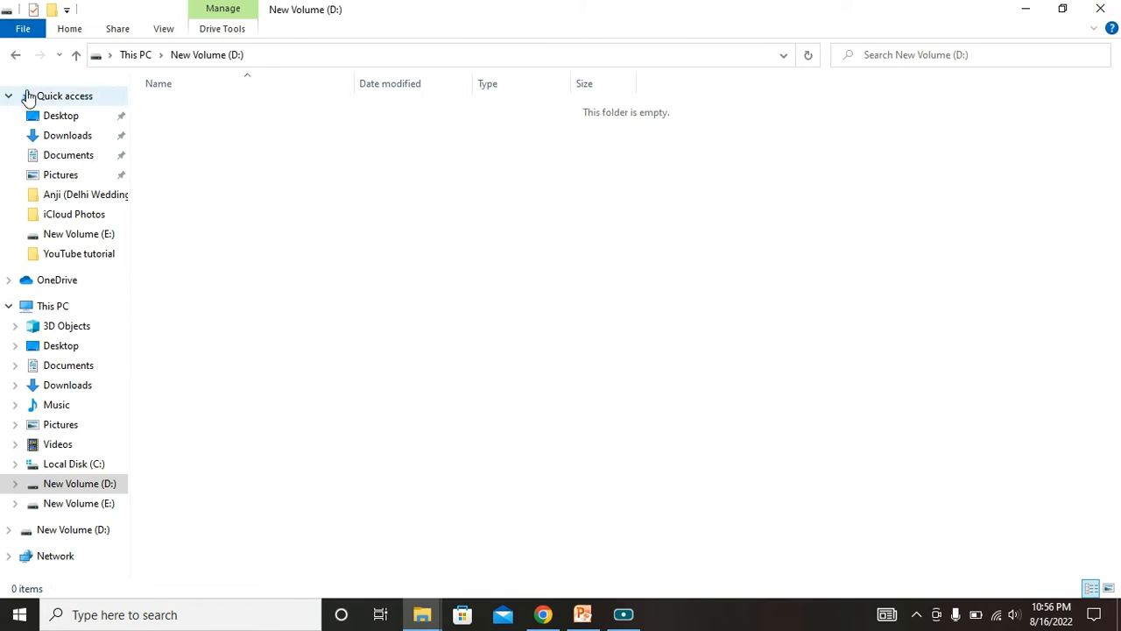
pyautogui.click(15, 56)
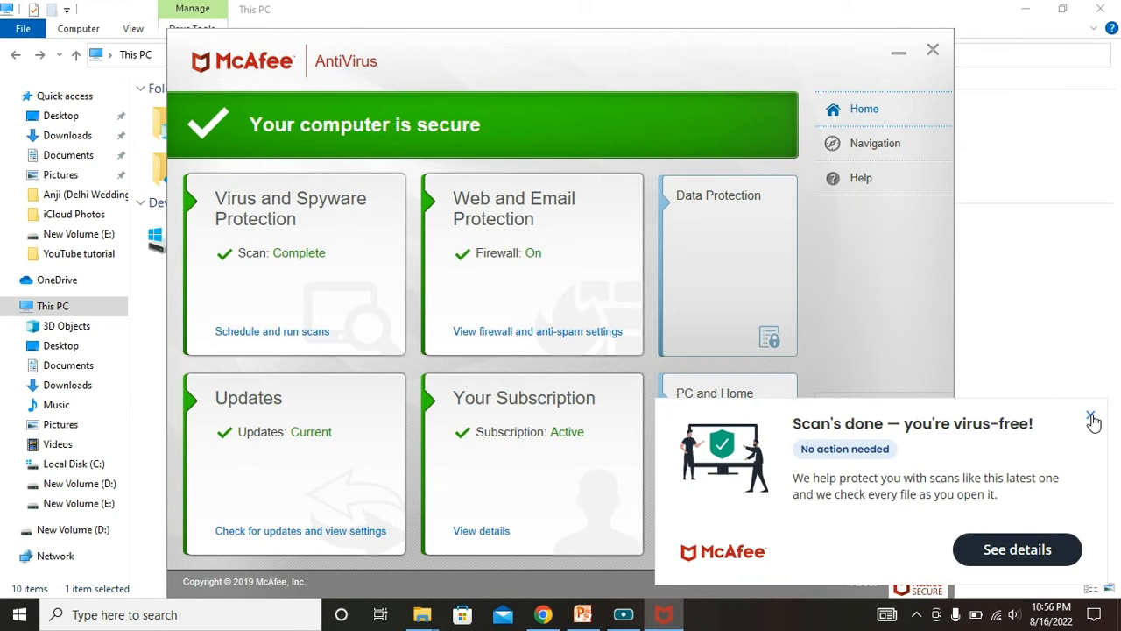
# Dismiss the McAfee scan notification and close the McAfee AntiVirus window
pyautogui.click(1089, 414)
pyautogui.click(934, 55)
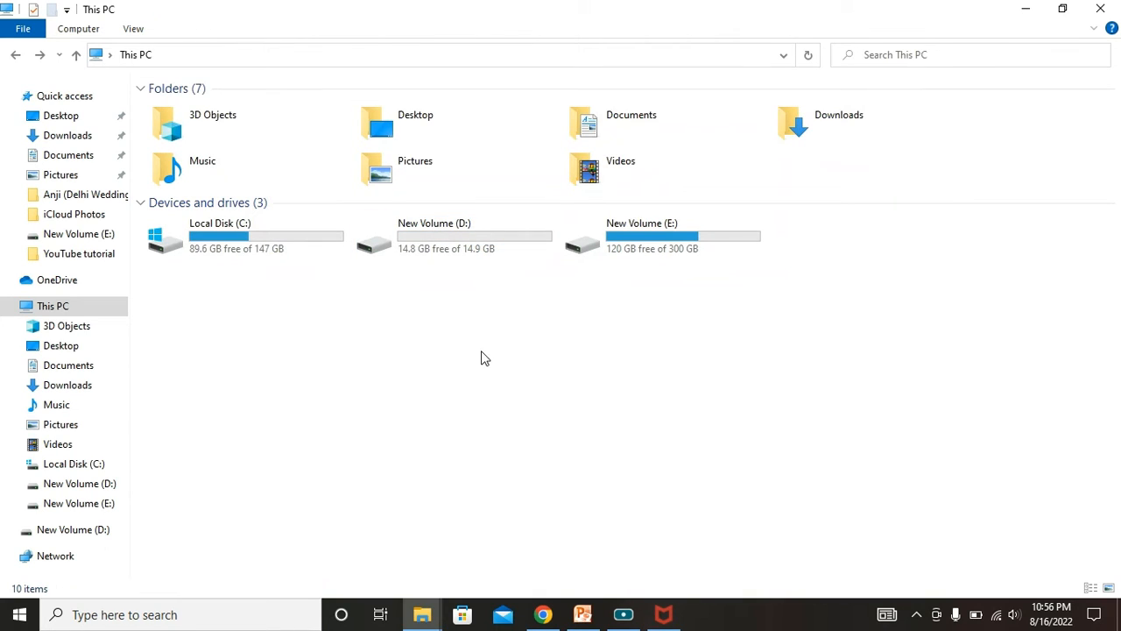
# Launch rufus-3.19 from the Win-10 folder inside bootable pendrive and allow it to check for updates online
pyautogui.click(422, 614)
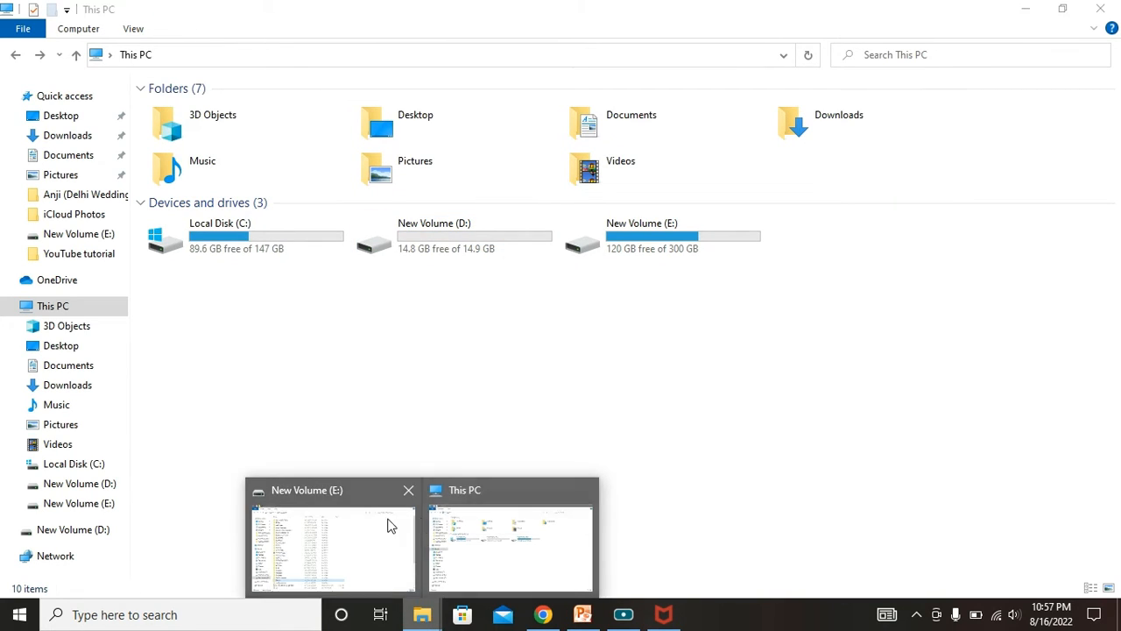
pyautogui.click(320, 532)
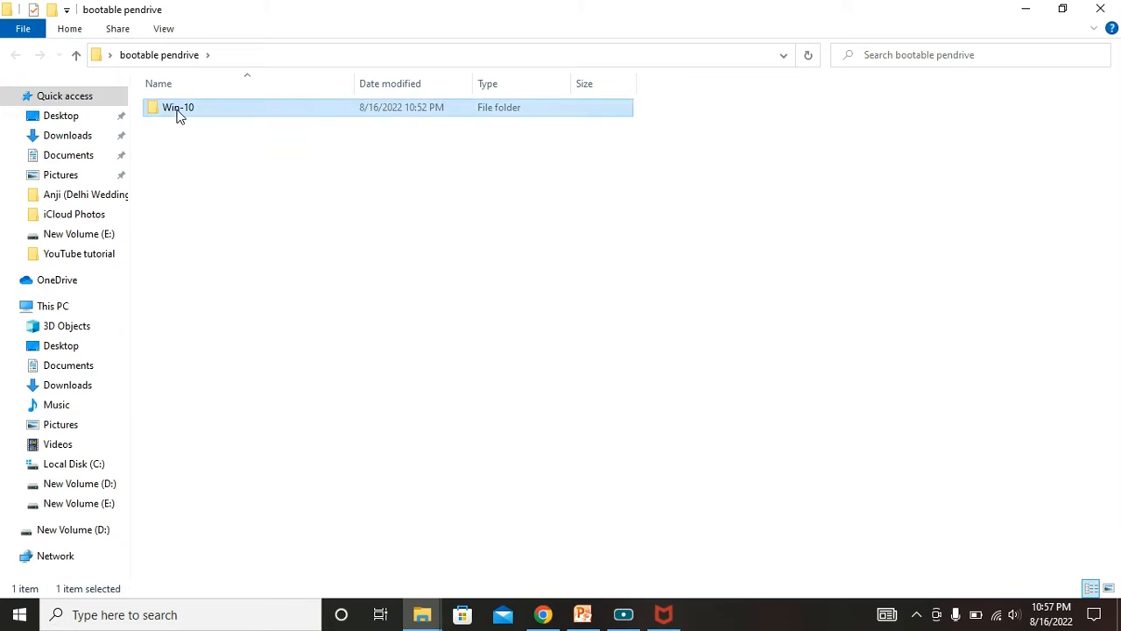
pyautogui.doubleClick(179, 113)
pyautogui.doubleClick(180, 108)
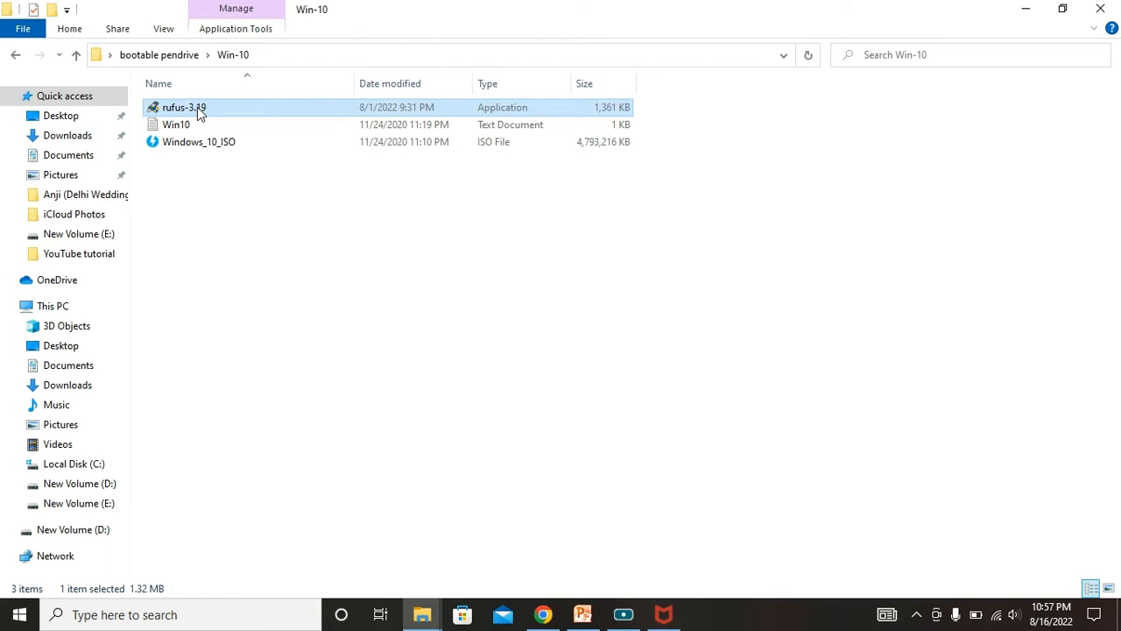
pyautogui.click(615, 323)
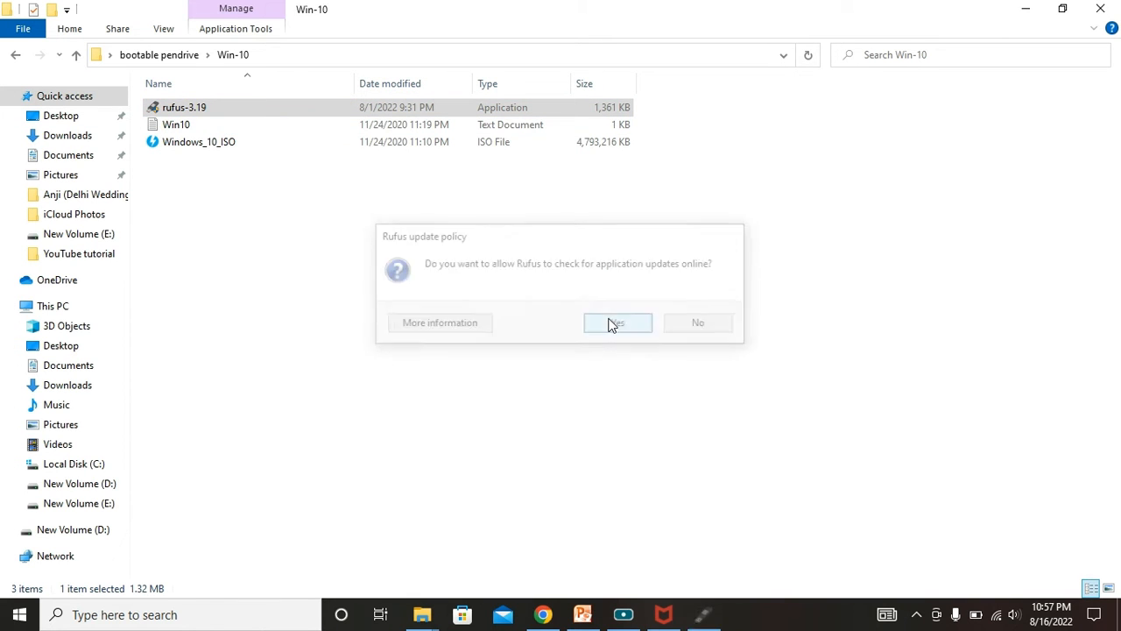
# Choose New Volume (D:) [16 GB] as the Rufus device and Disk or ISO image as the boot selection
pyautogui.moveTo(550, 41); pyautogui.dragTo(711, 112)
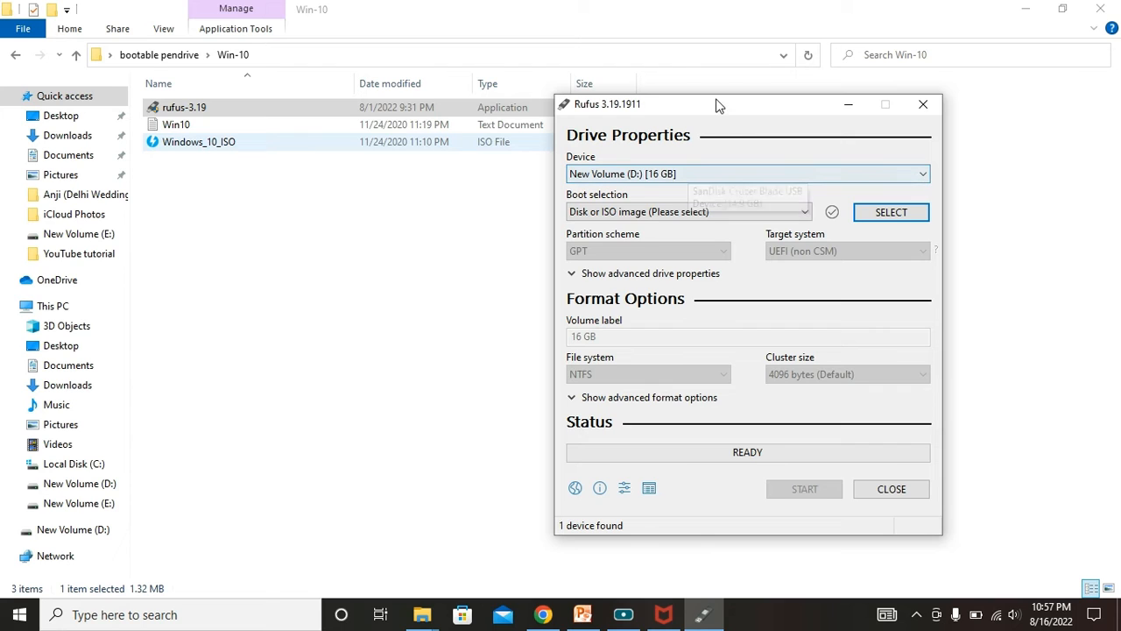
pyautogui.click(919, 175)
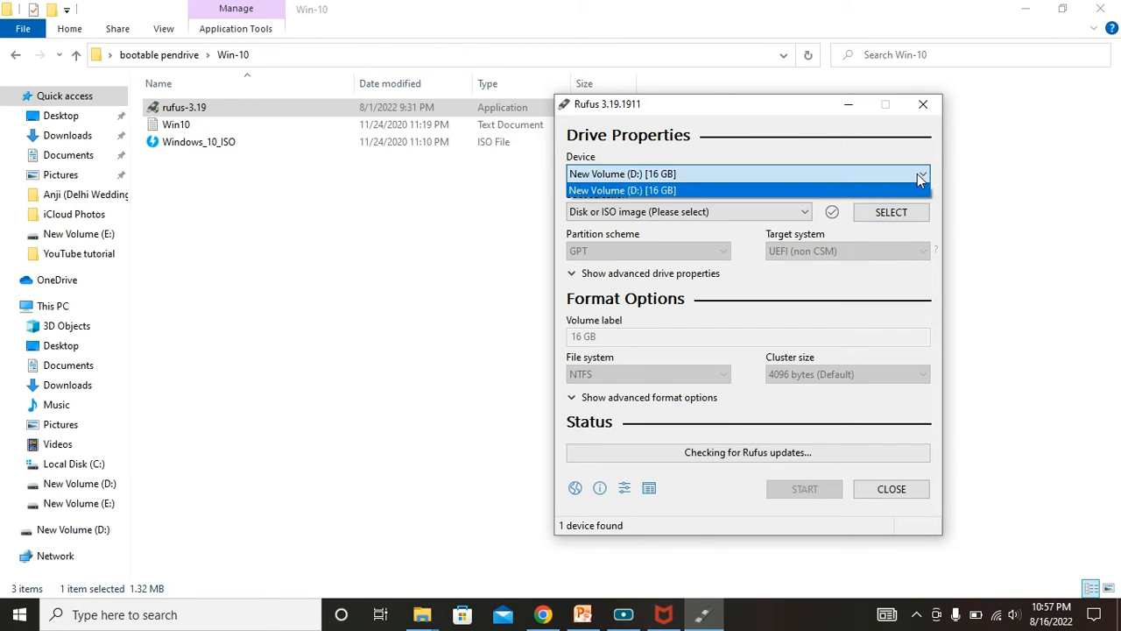
pyautogui.click(810, 188)
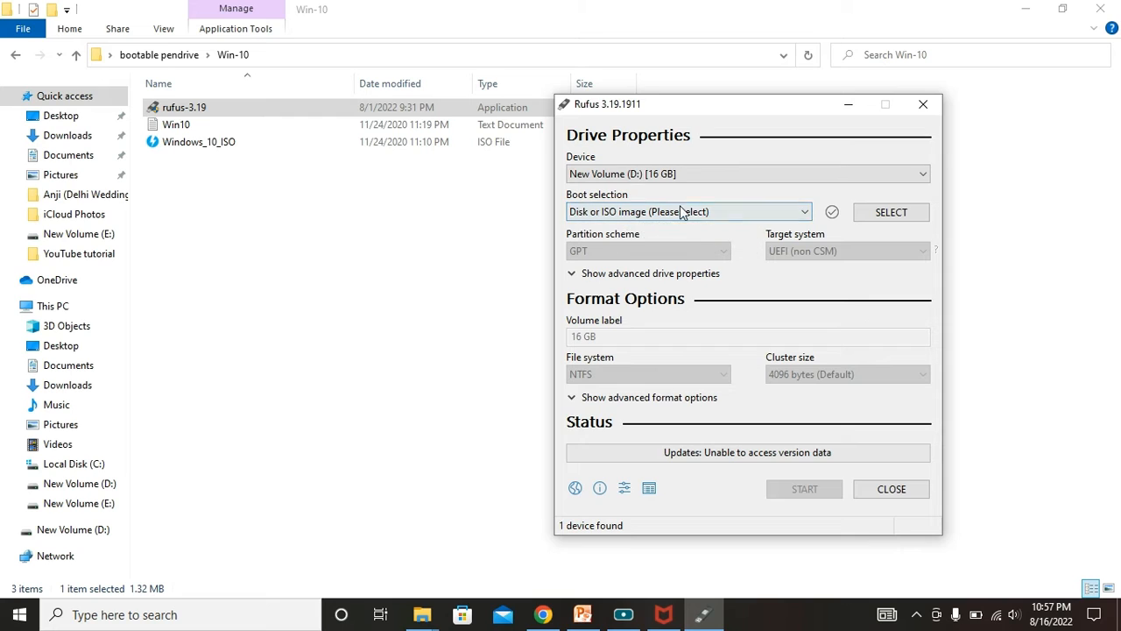
pyautogui.click(803, 214)
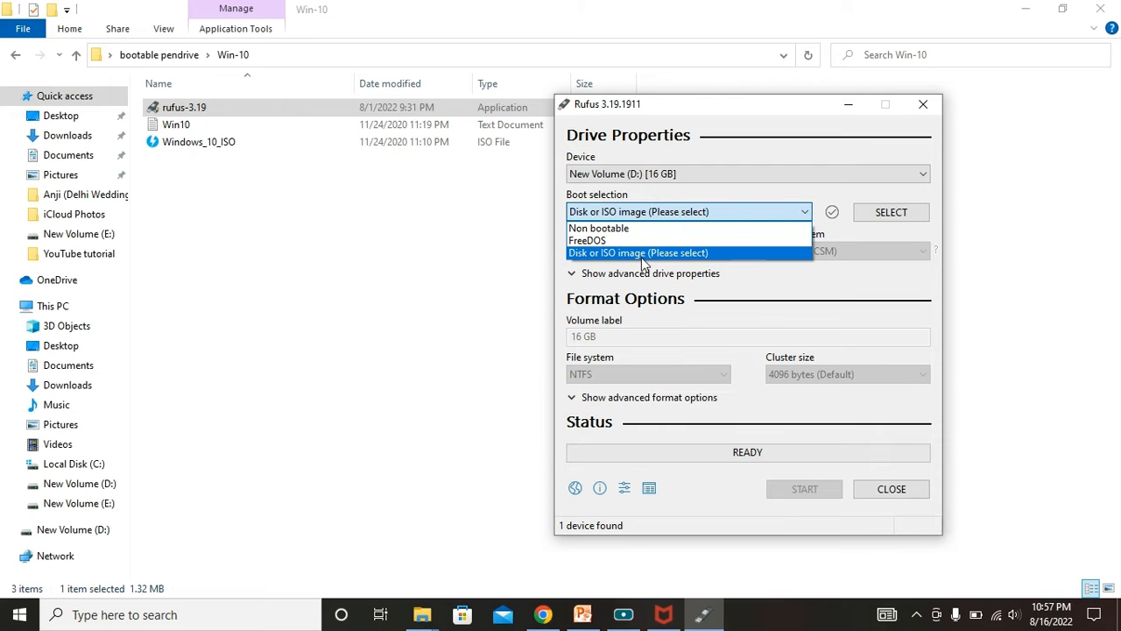
pyautogui.click(670, 254)
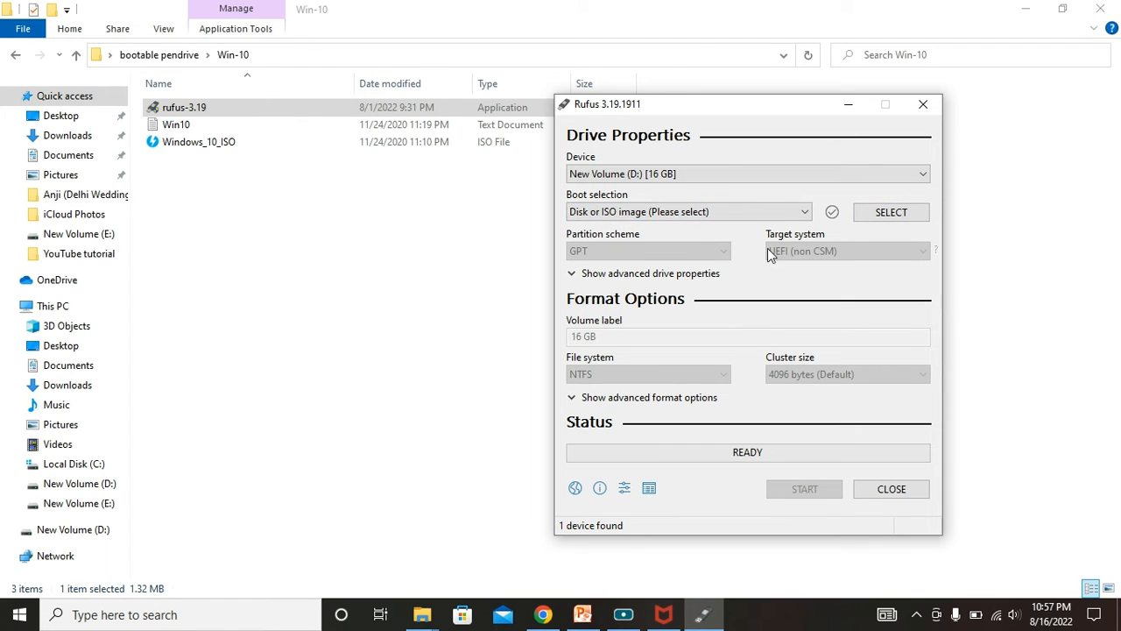
# Load Windows_10_ISO from the Win-10 folder inside bootable pendrive on the Desktop as the boot image
pyautogui.click(887, 215)
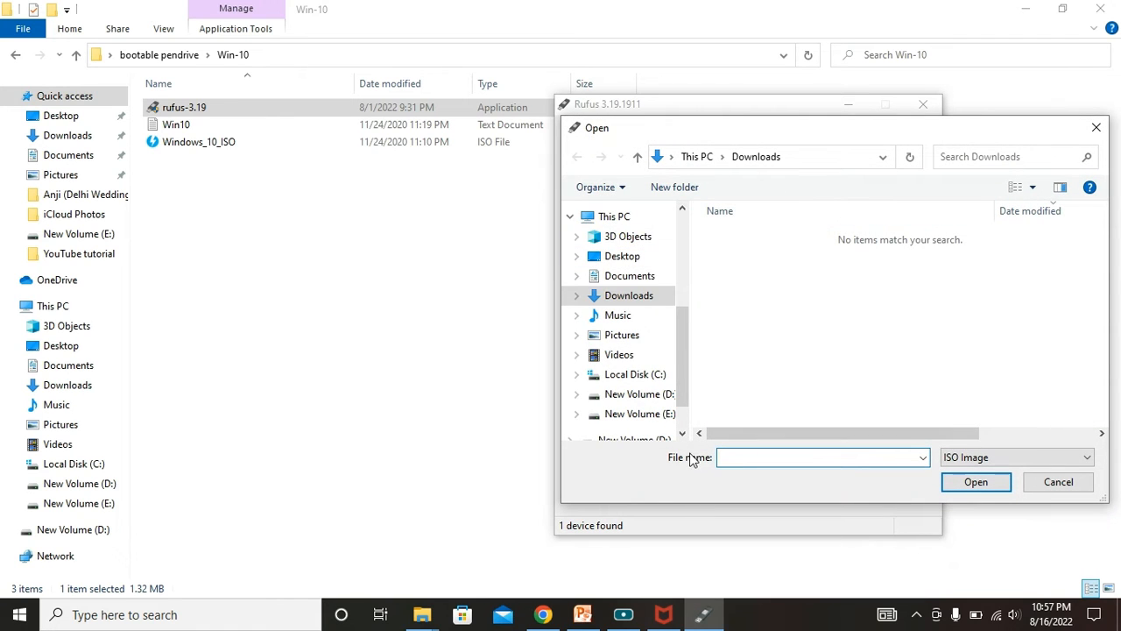
pyautogui.click(629, 258)
pyautogui.doubleClick(751, 286)
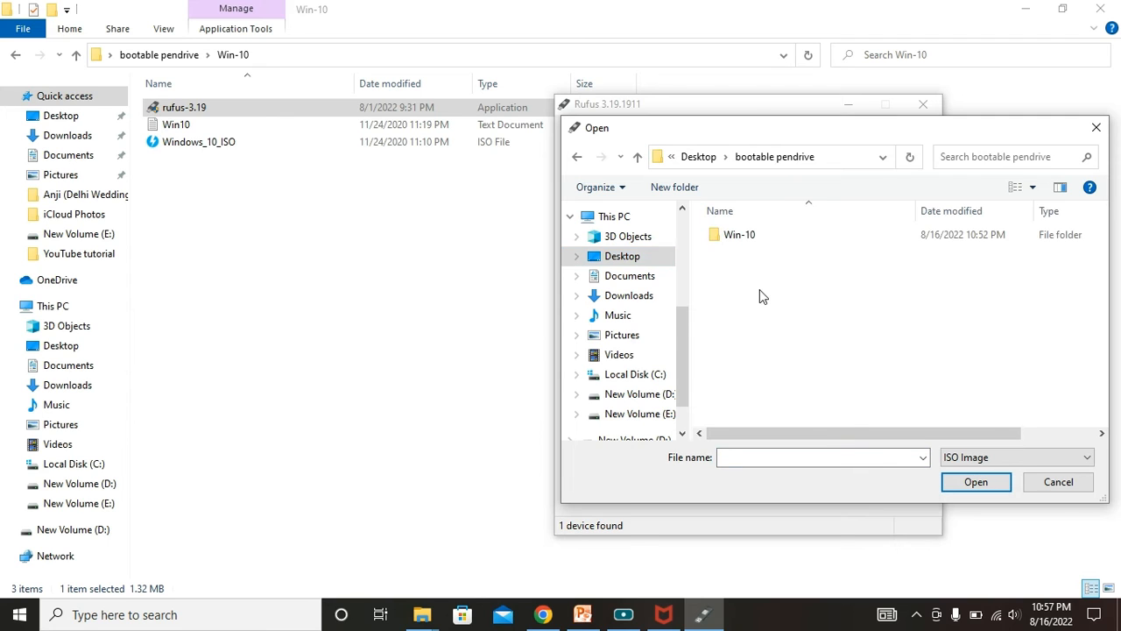
pyautogui.doubleClick(732, 240)
pyautogui.click(771, 238)
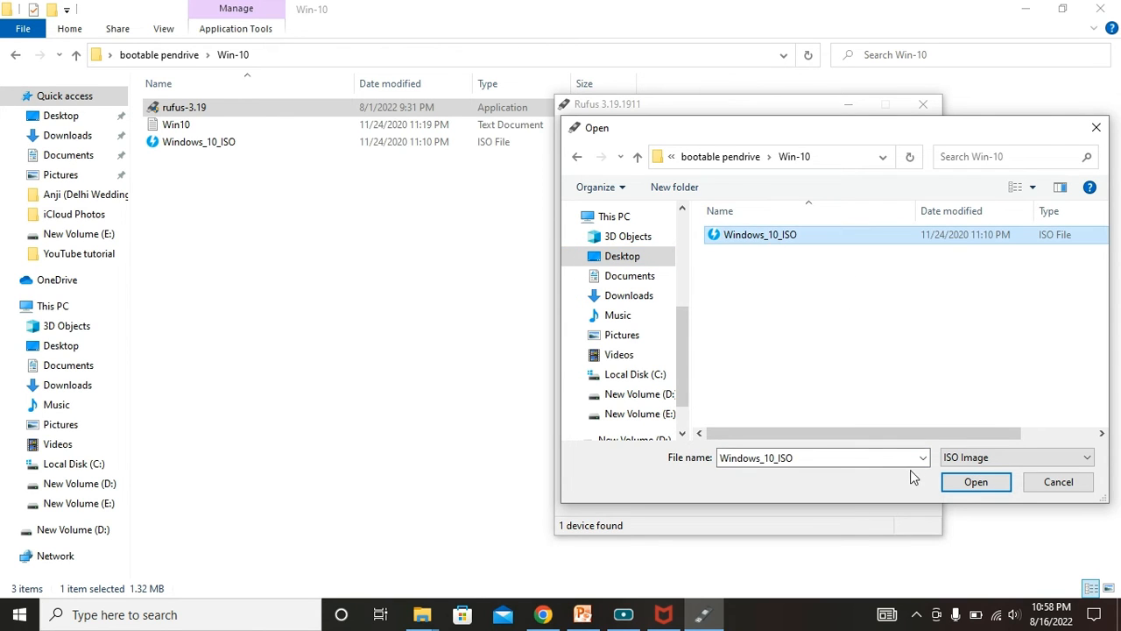
pyautogui.click(974, 483)
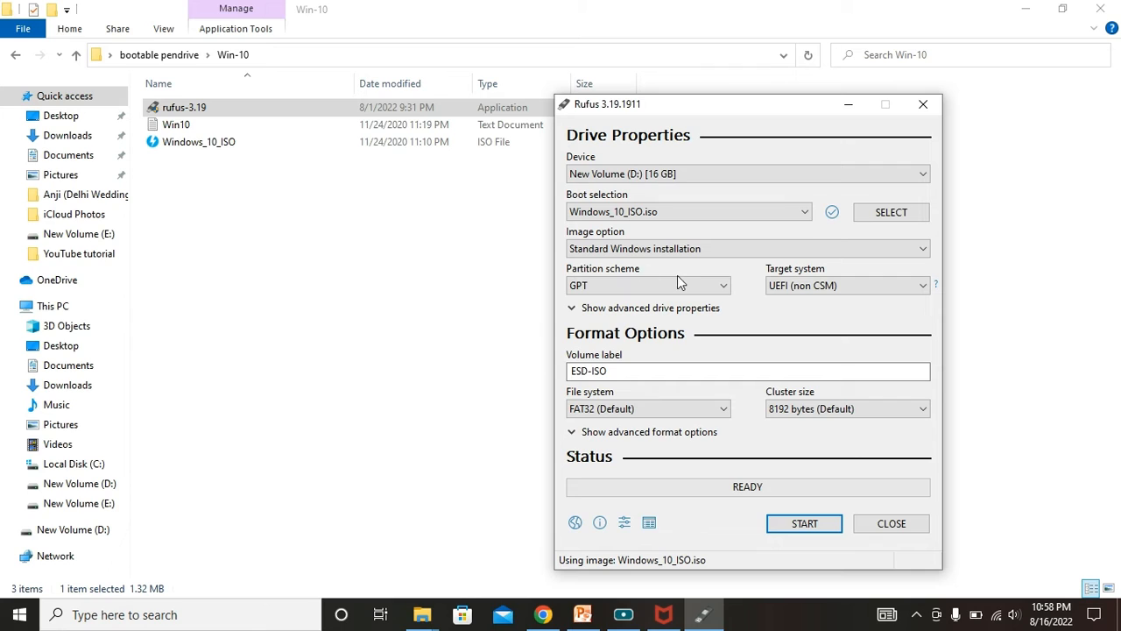
# Review the Rufus partition scheme options and check Disk 0's partition style in its Disk Management properties, closing Disk Management
pyautogui.click(708, 292)
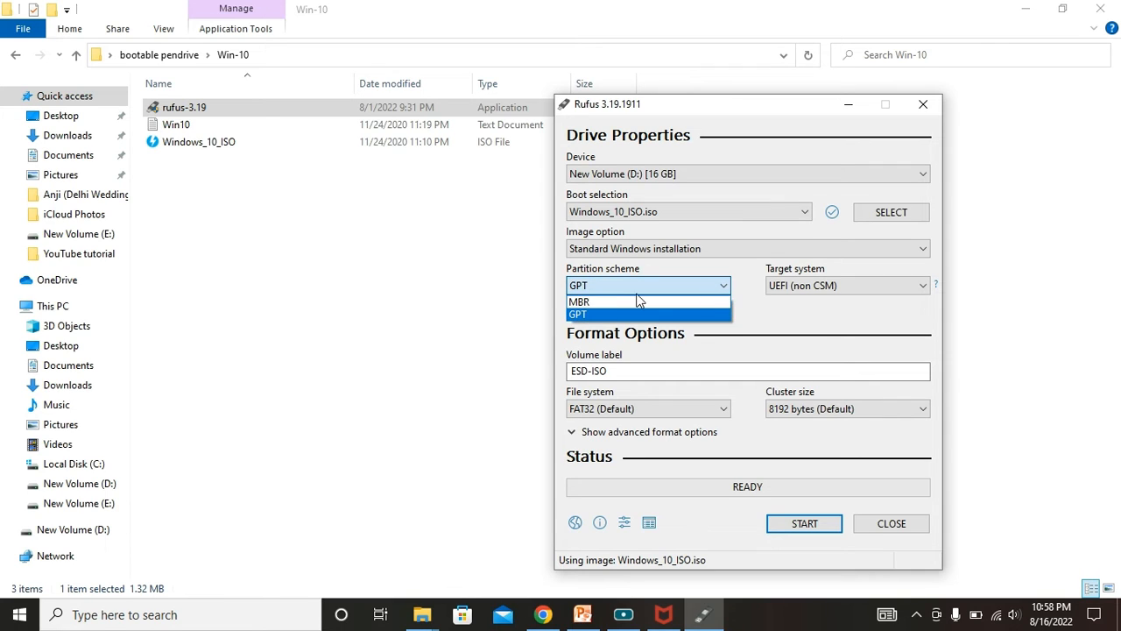
pyautogui.click(588, 316)
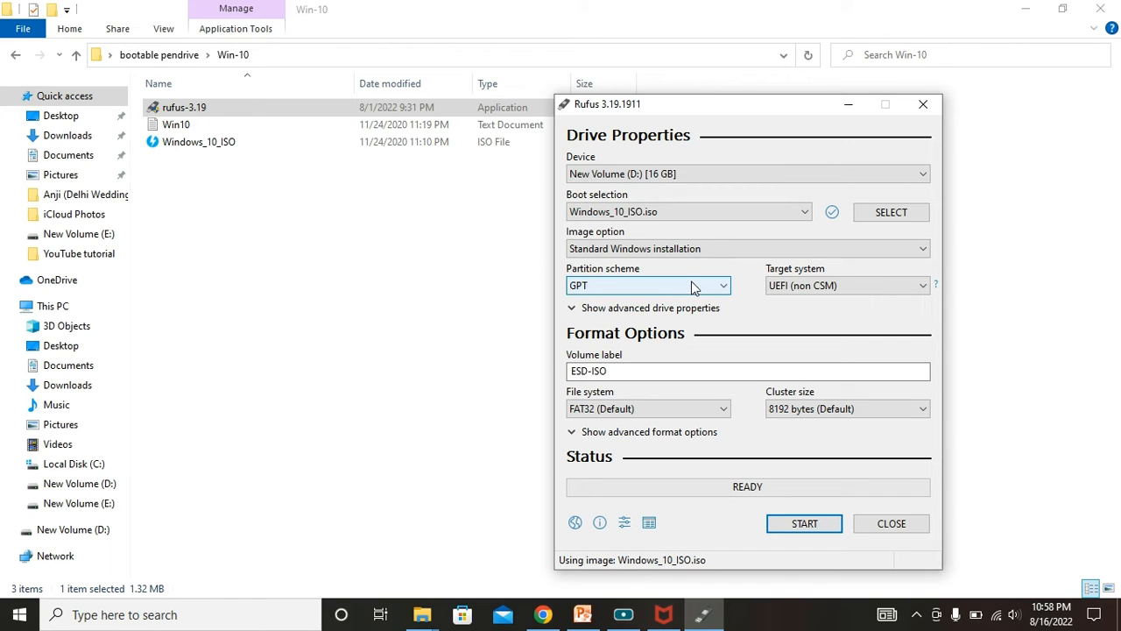
pyautogui.click(5, 622)
pyautogui.rightClick(4, 622)
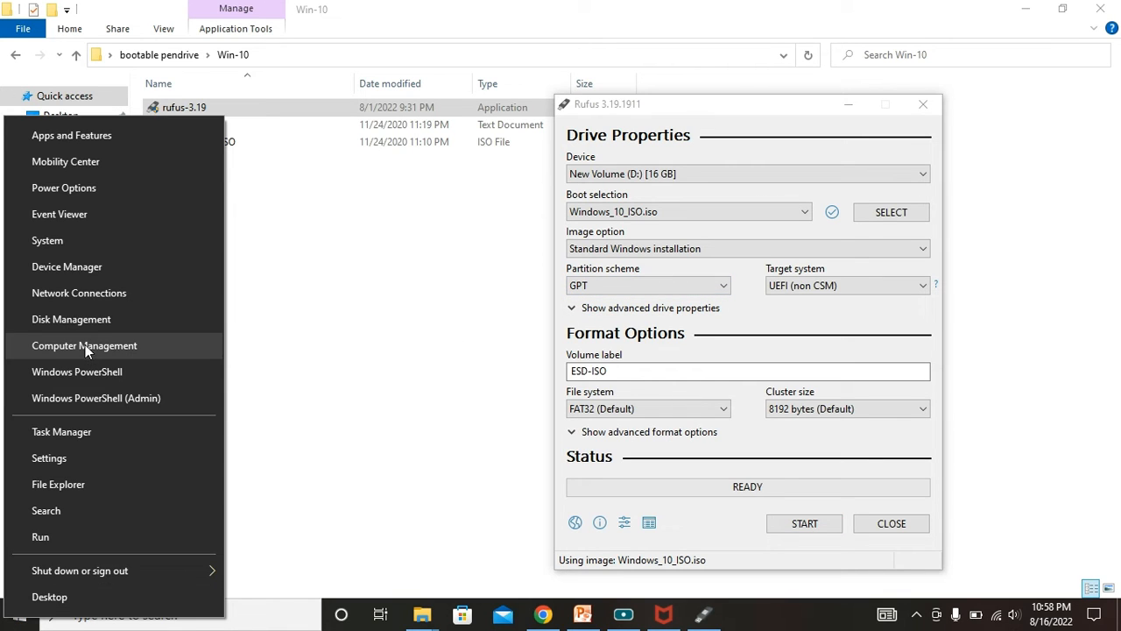
pyautogui.click(82, 319)
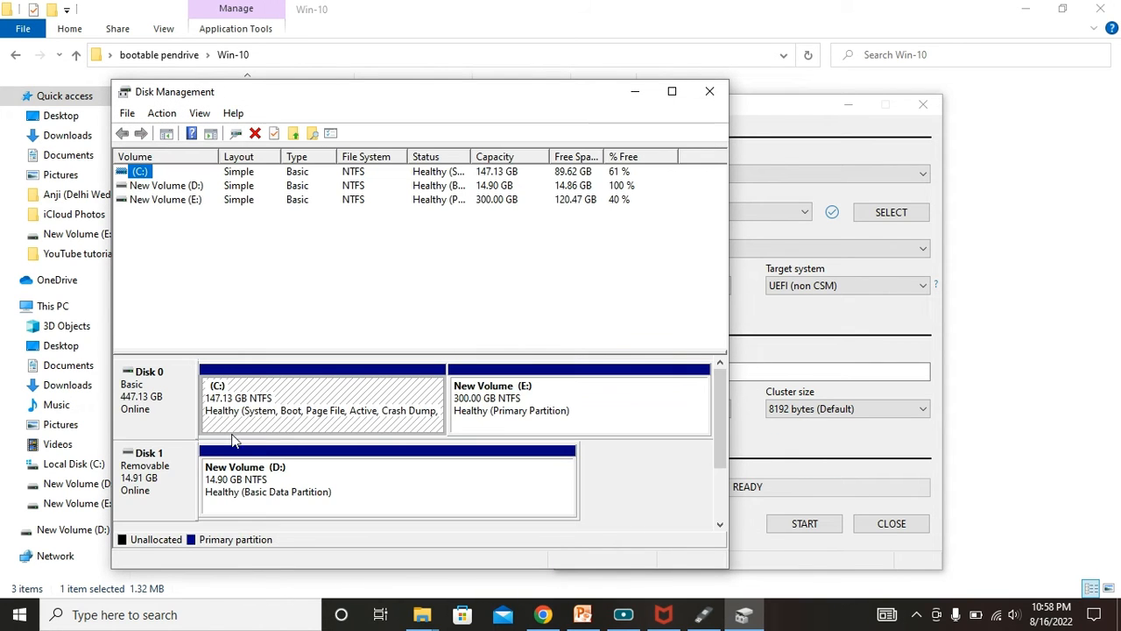
pyautogui.click(161, 406)
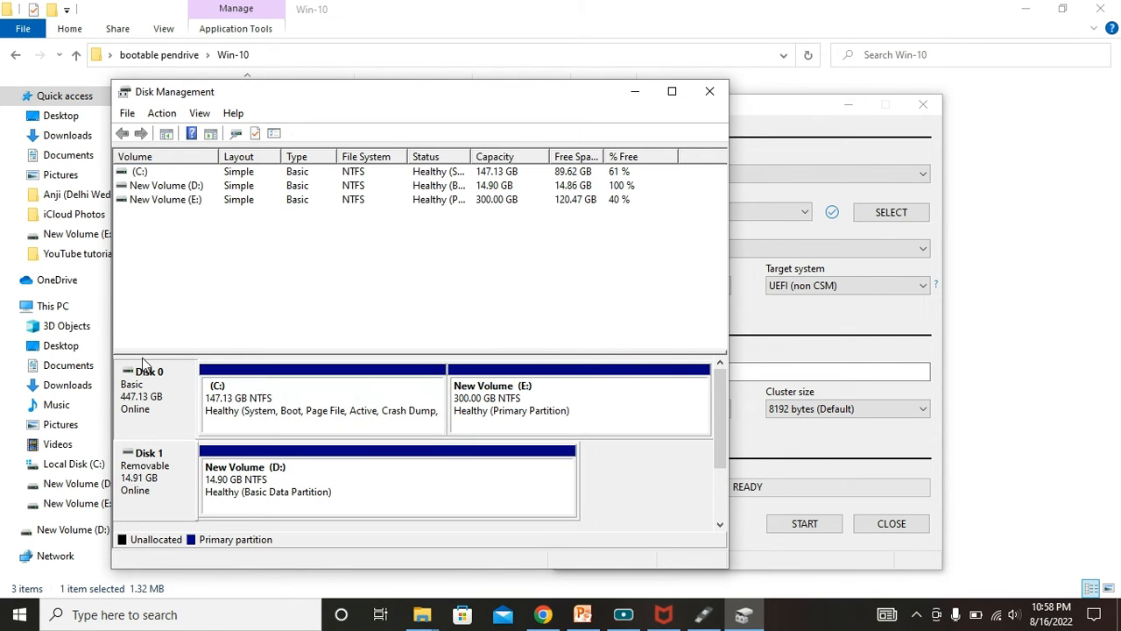
pyautogui.rightClick(144, 404)
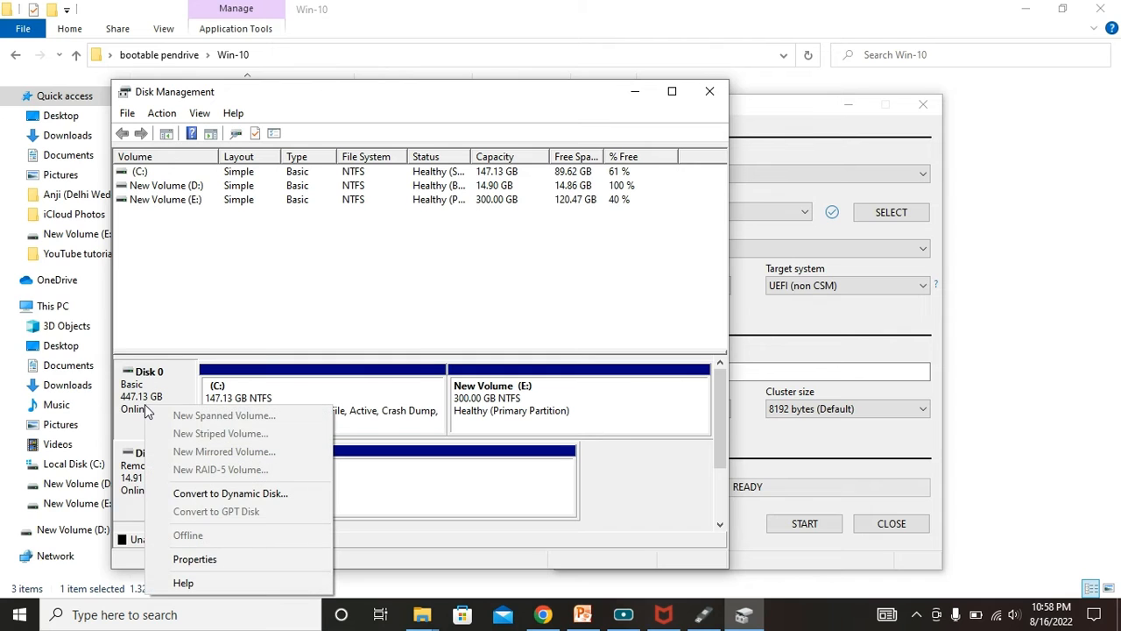
pyautogui.click(241, 561)
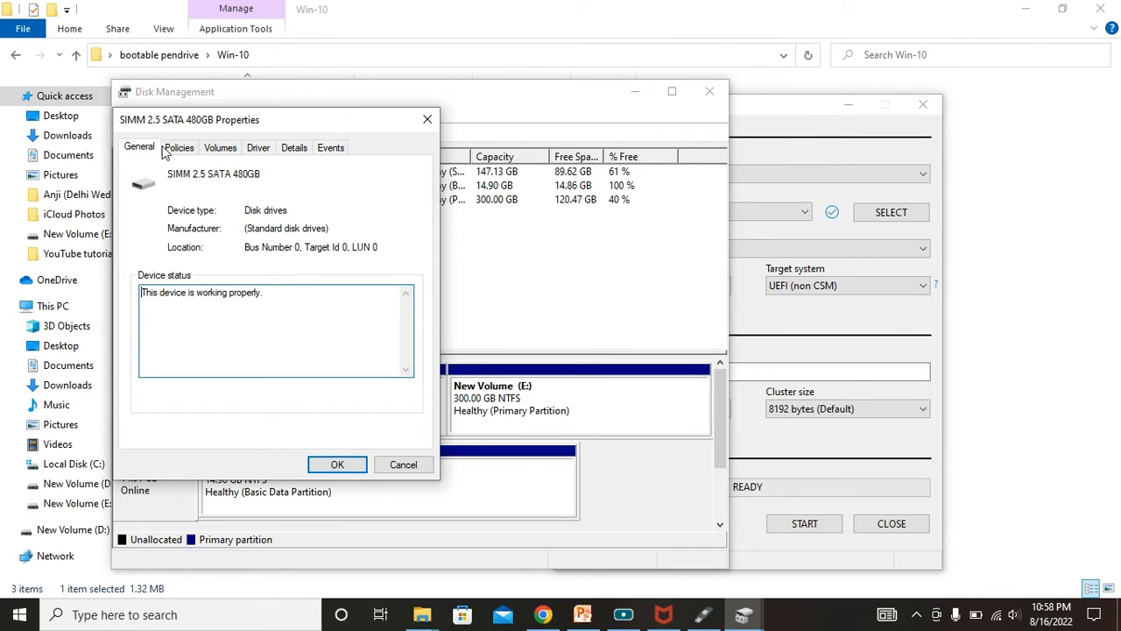
pyautogui.click(221, 149)
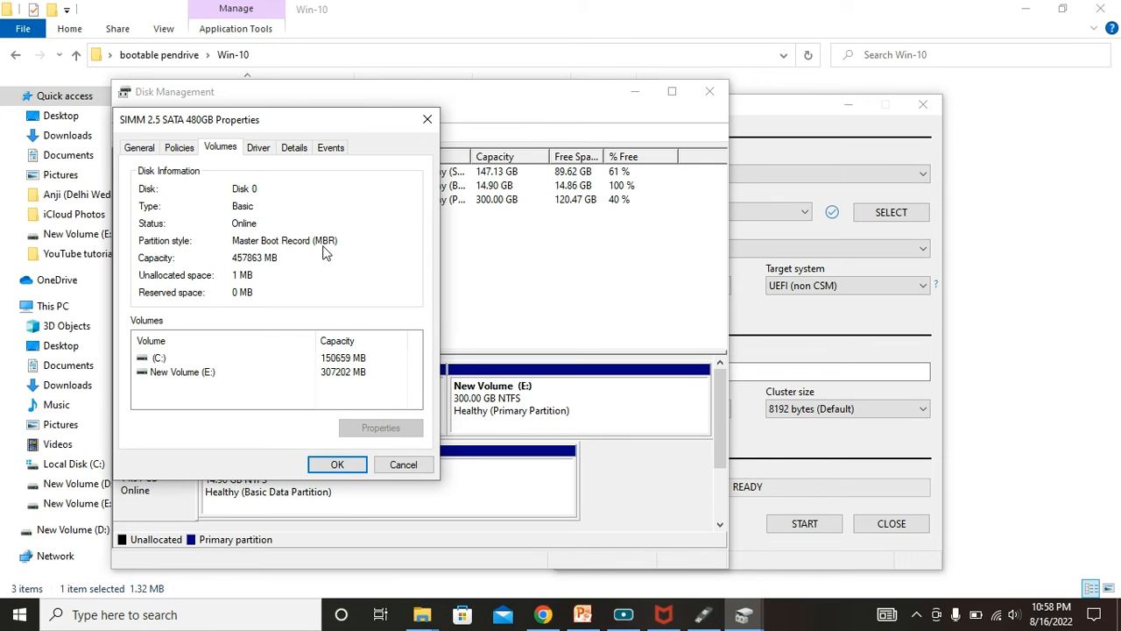
pyautogui.click(403, 466)
pyautogui.click(708, 92)
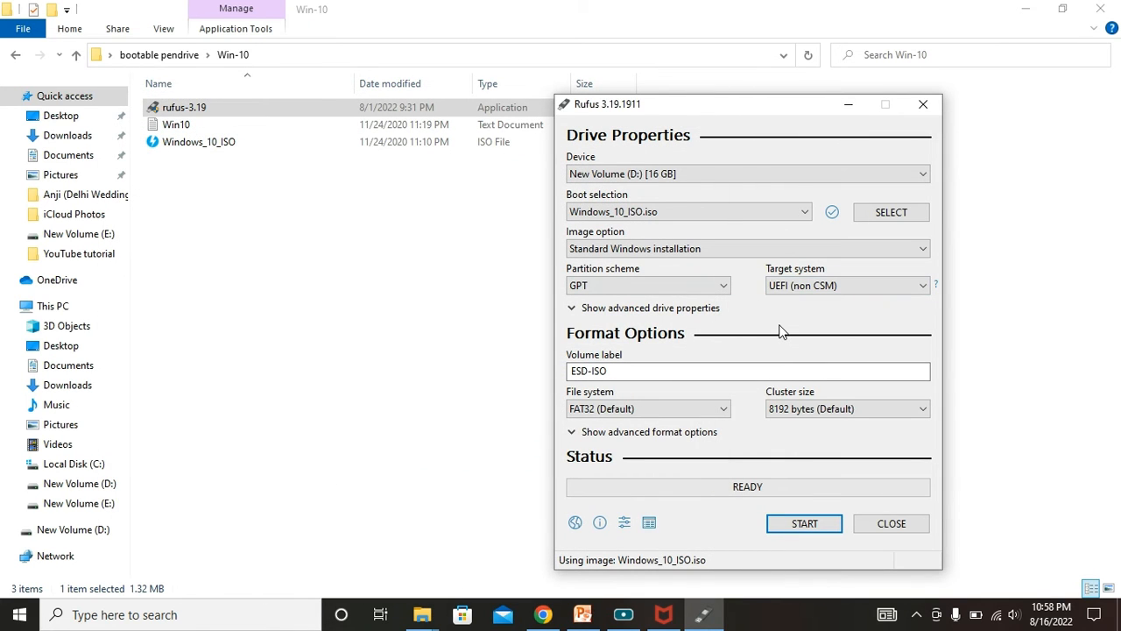
# Set the partition scheme to MBR and the cluster size to 4096 bytes (Default)
pyautogui.click(614, 285)
pyautogui.click(591, 305)
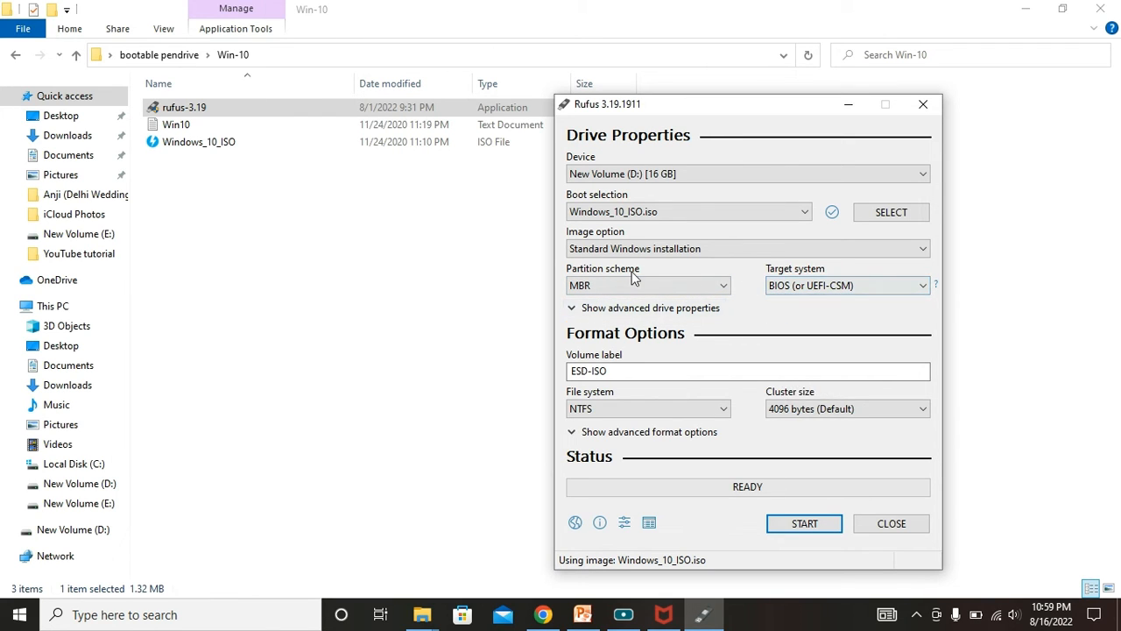
pyautogui.moveTo(615, 371); pyautogui.dragTo(562, 377)
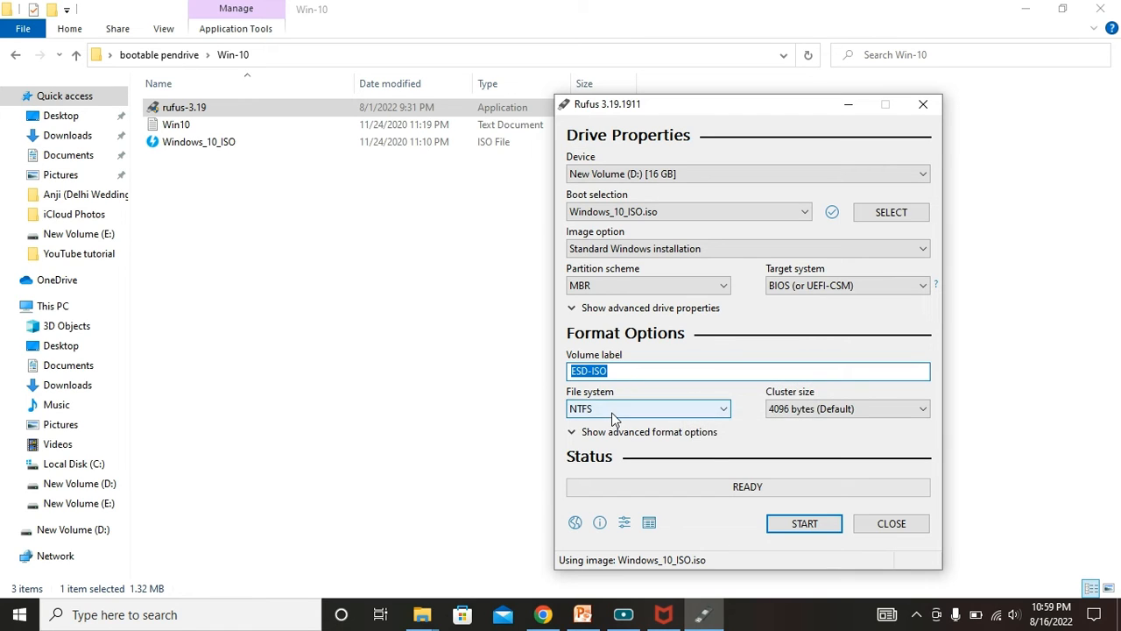
pyautogui.scroll(-3, 814, 409)
pyautogui.scroll(6, 833, 410)
pyautogui.click(894, 410)
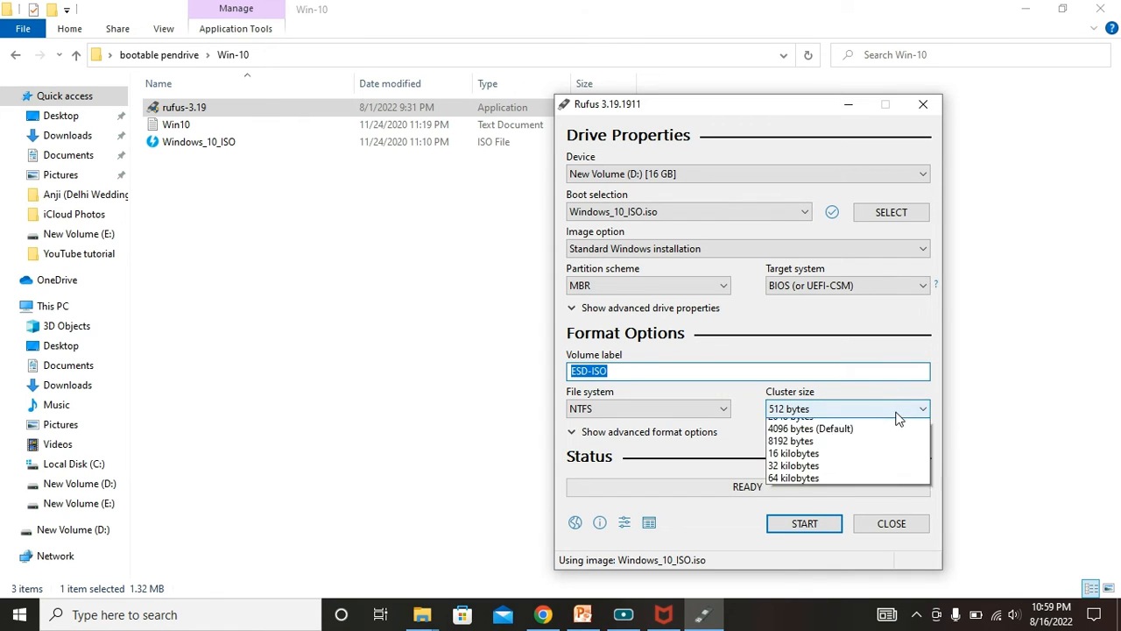
pyautogui.click(845, 462)
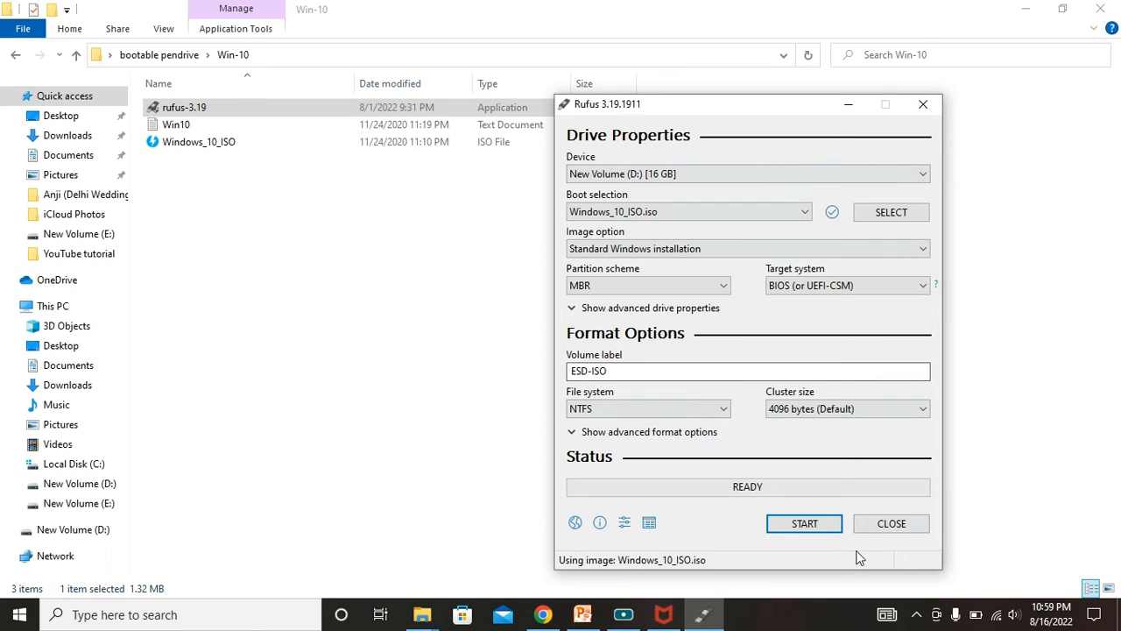
# Start writing the Windows 10 image to the pendrive, accepting the data erasure, and close the McAfee AntiVirus window
pyautogui.click(811, 528)
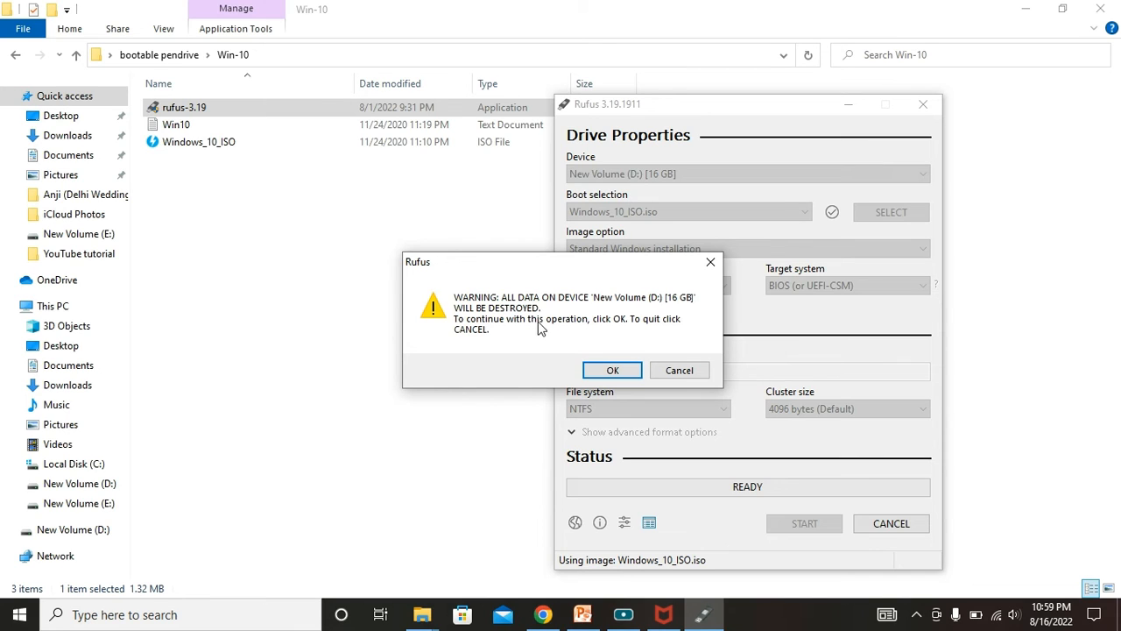
pyautogui.click(611, 370)
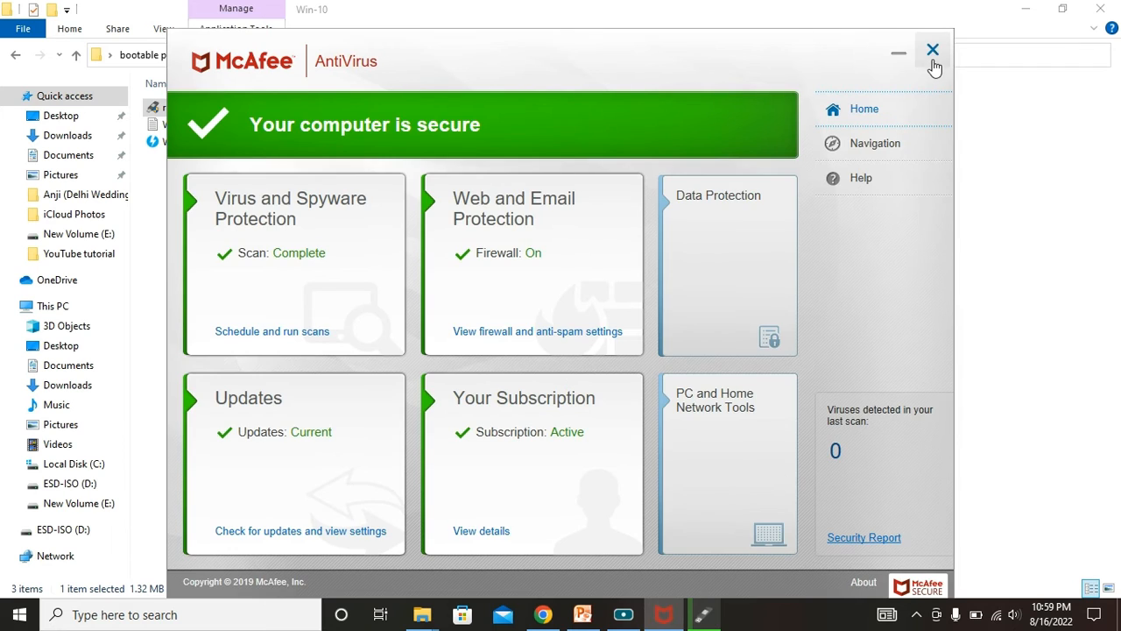
pyautogui.click(932, 46)
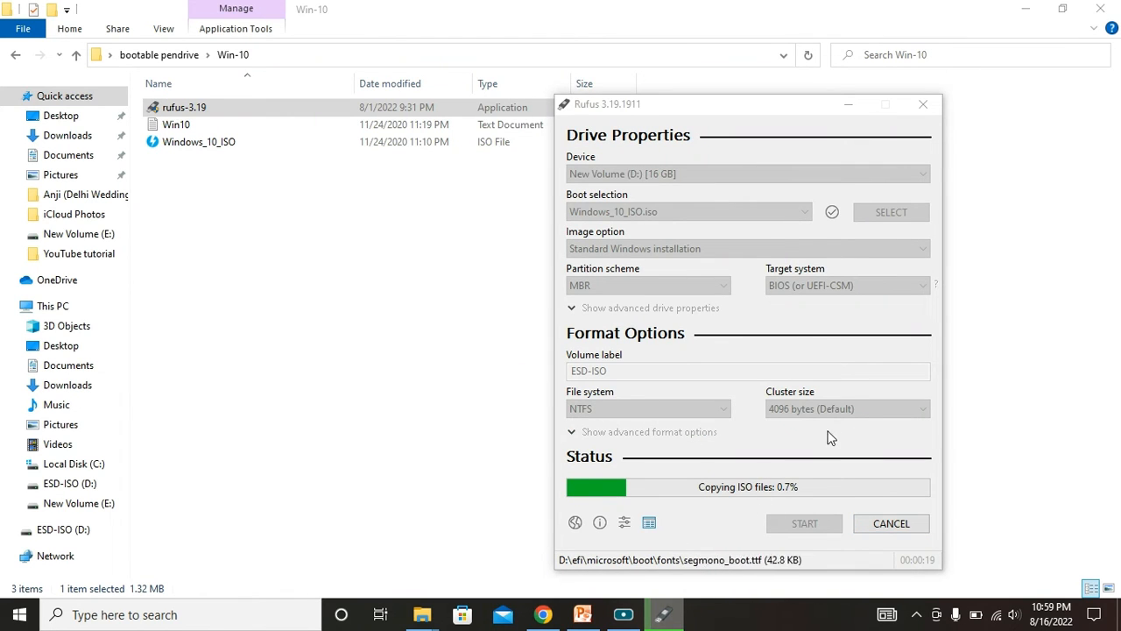
# Minimize the Screen Recorder window and close Rufus once the image has been written
pyautogui.click(623, 614)
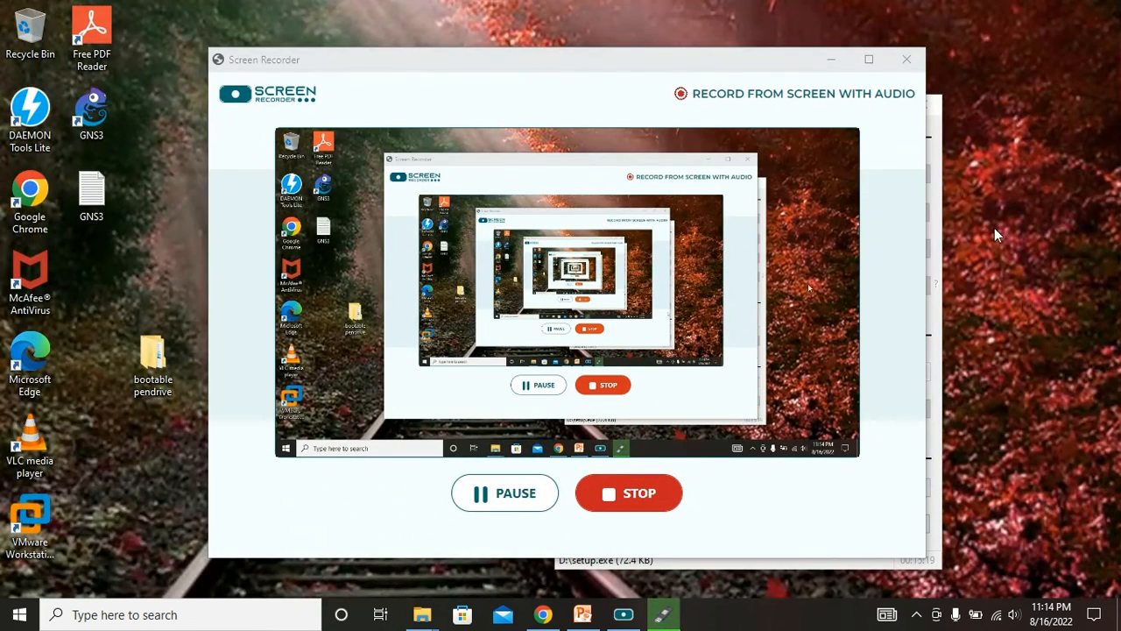
pyautogui.click(831, 59)
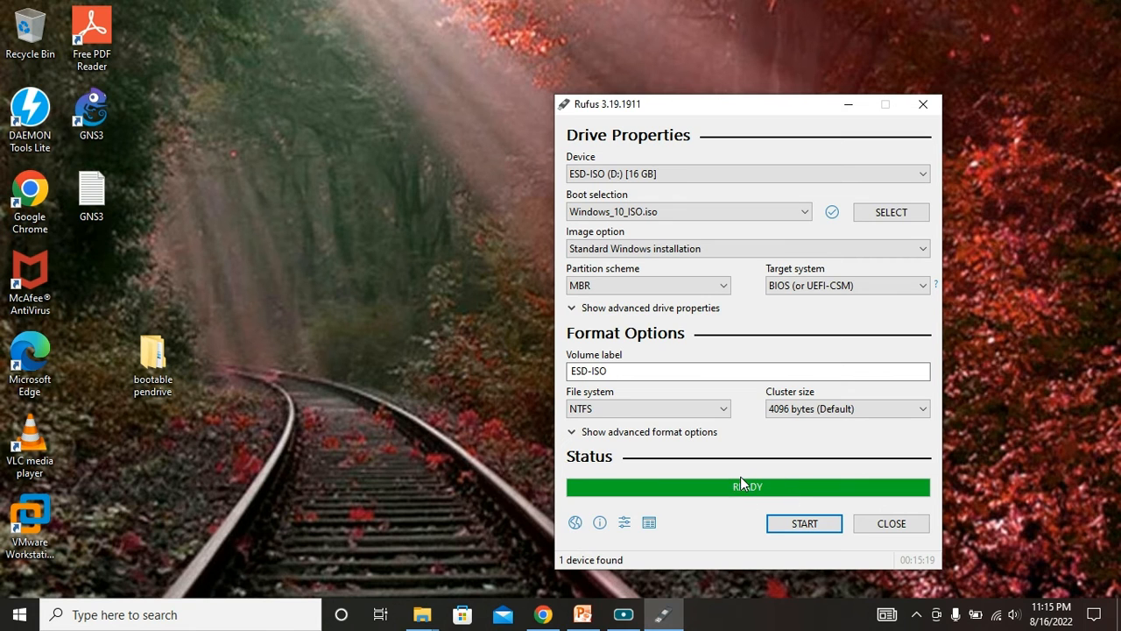
pyautogui.click(920, 530)
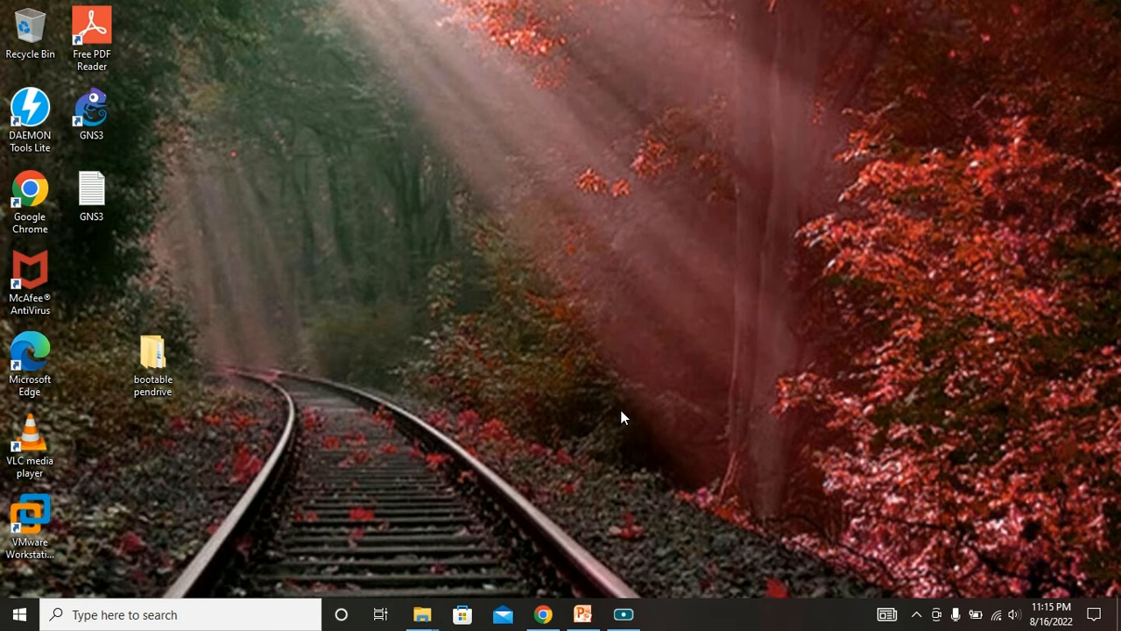
# Open ESD-ISO (D:) from This PC in File Explorer and launch its setup application
pyautogui.moveTo(420, 609)
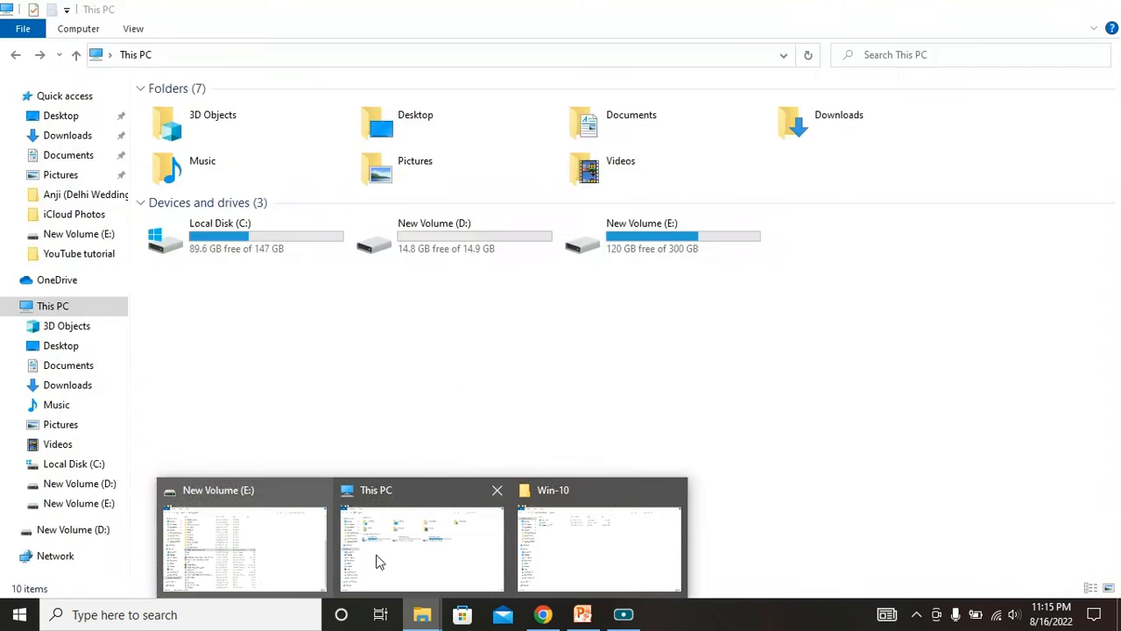
pyautogui.click(398, 560)
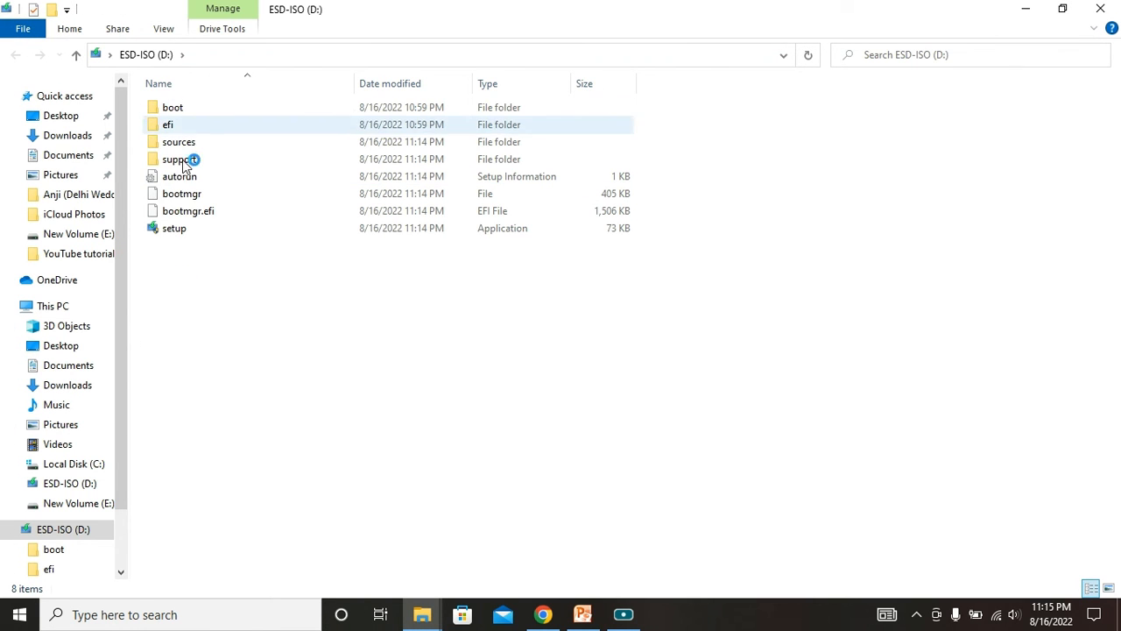
pyautogui.doubleClick(180, 232)
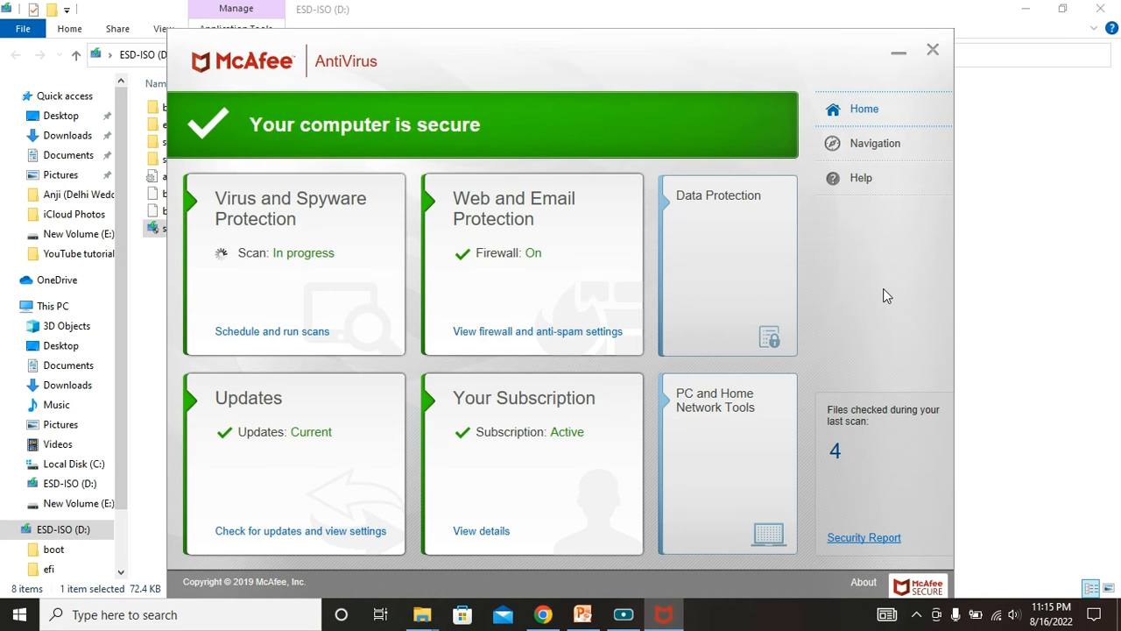
# Close the McAfee AntiVirus window, bring up Windows 10 Setup to check it, and quit the installer
pyautogui.click(932, 52)
pyautogui.moveTo(623, 614)
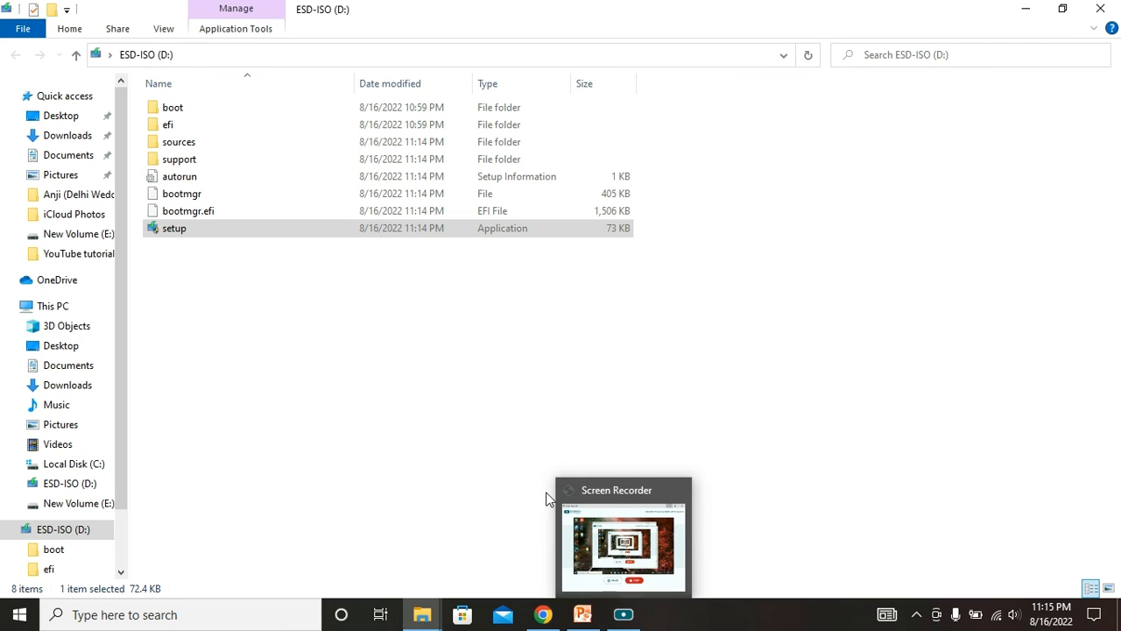
pyautogui.click(446, 313)
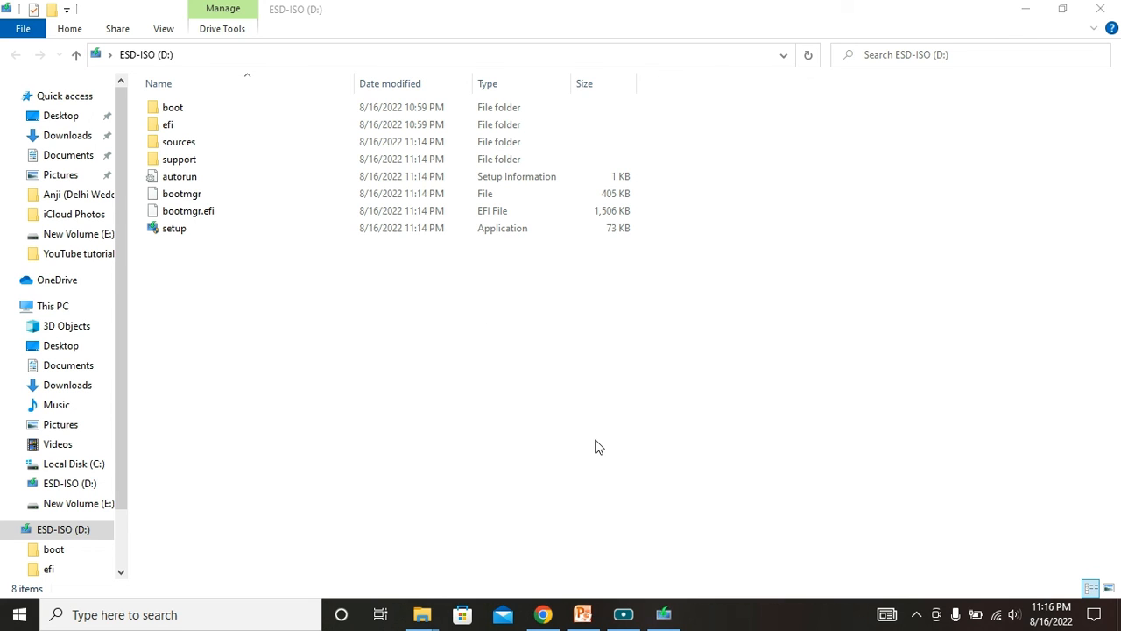
pyautogui.click(673, 618)
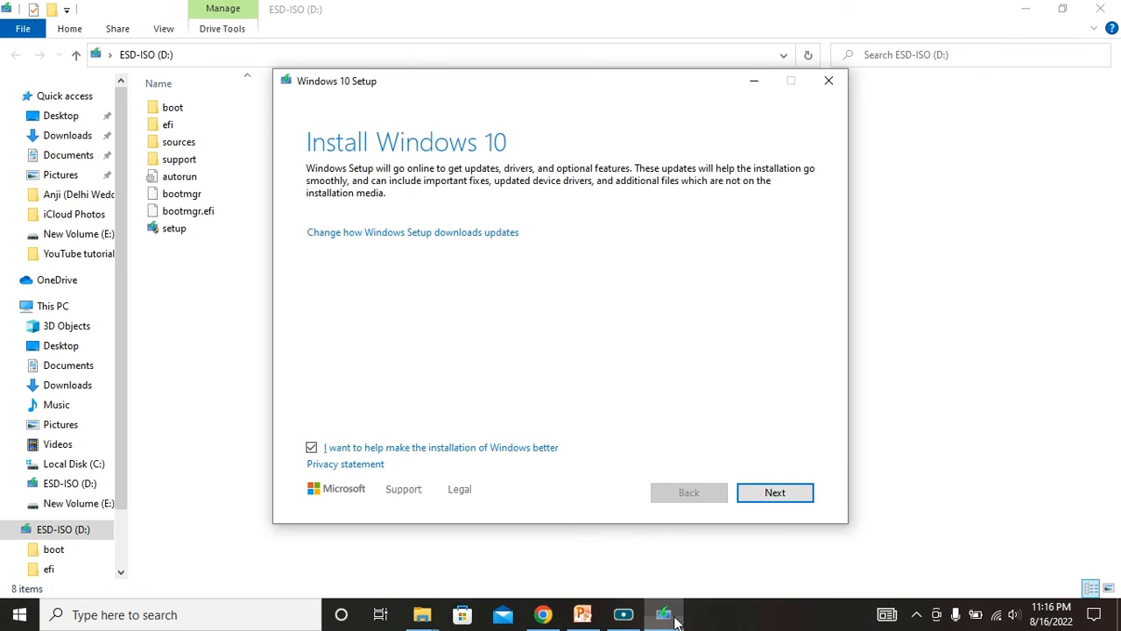
pyautogui.click(830, 84)
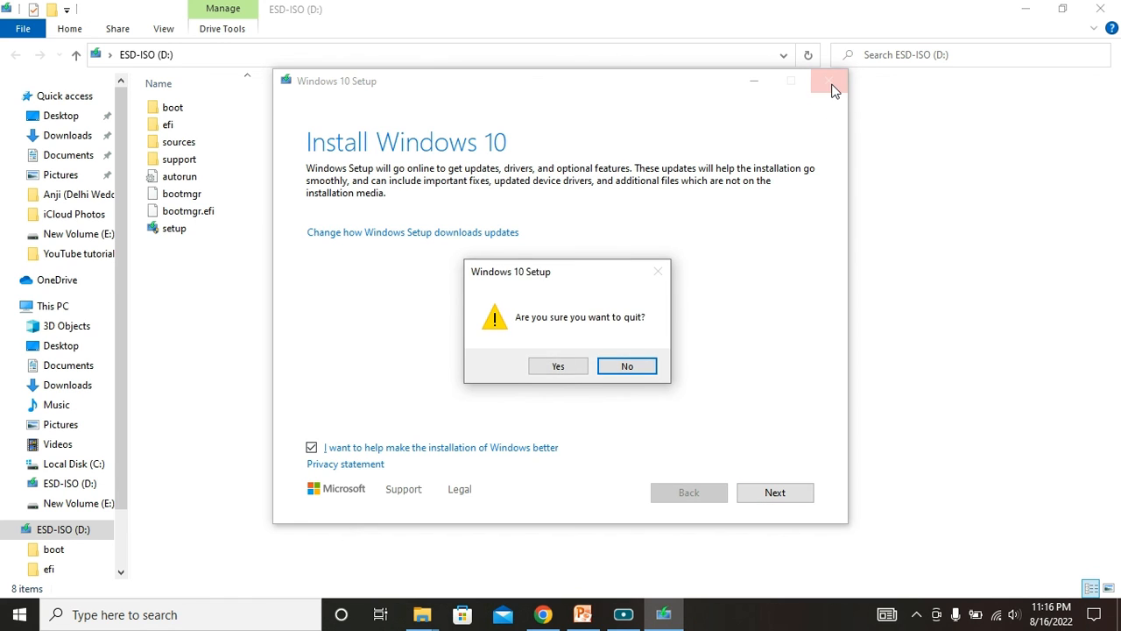
pyautogui.click(557, 367)
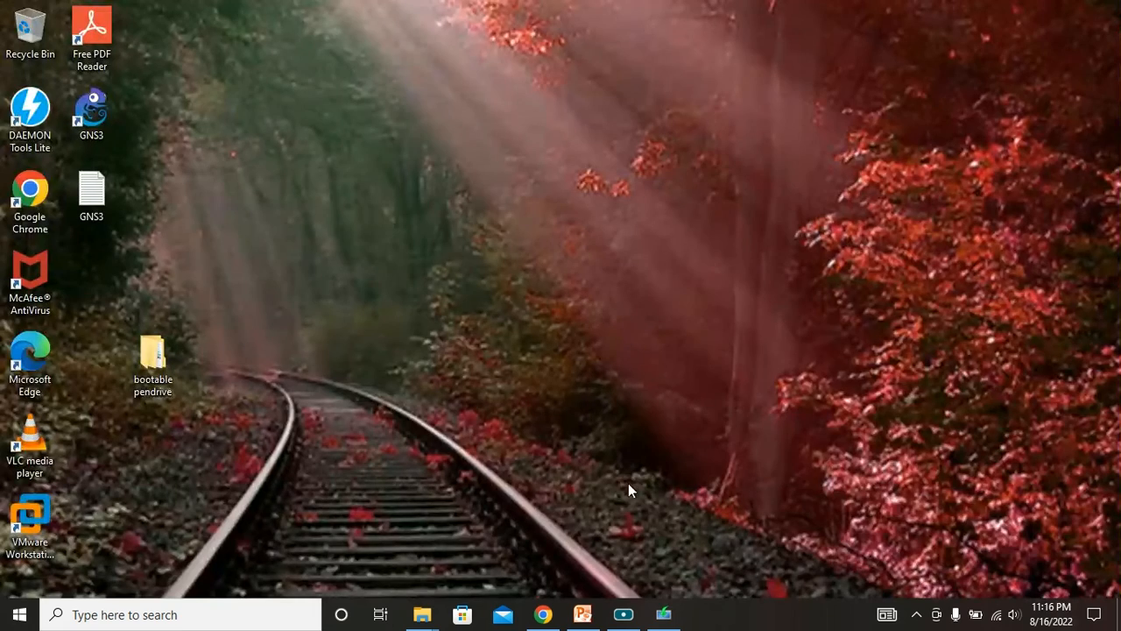
# Switch to the PowerPoint presentation, start its slide show and reveal the prerequisites up to "Software to make pend drive bootable"
pyautogui.click(583, 614)
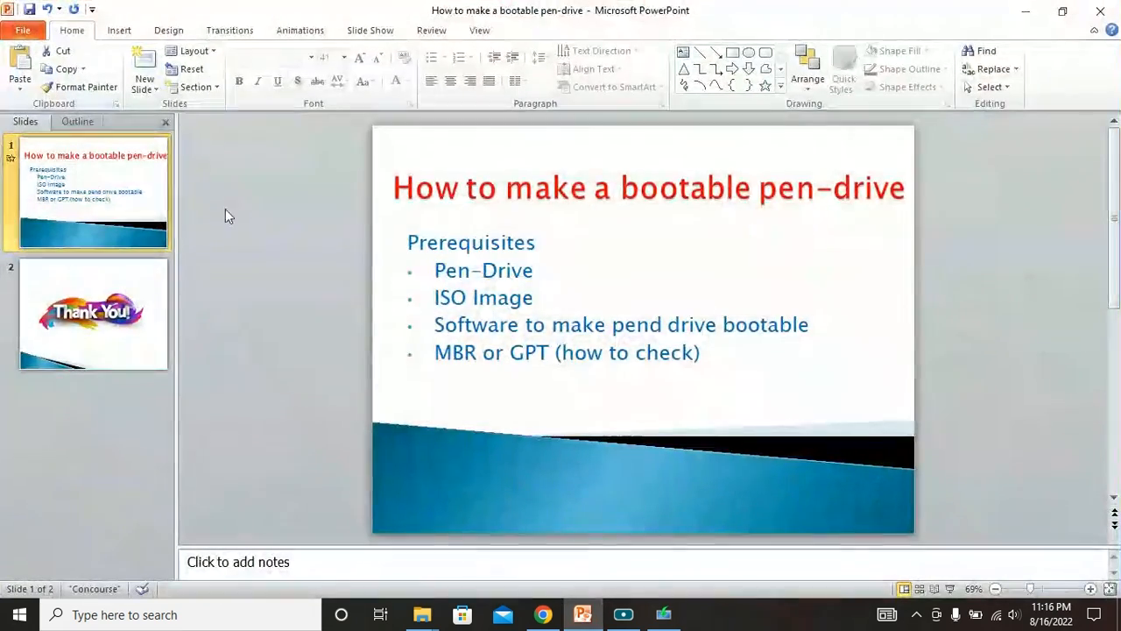
pyautogui.press('F5')
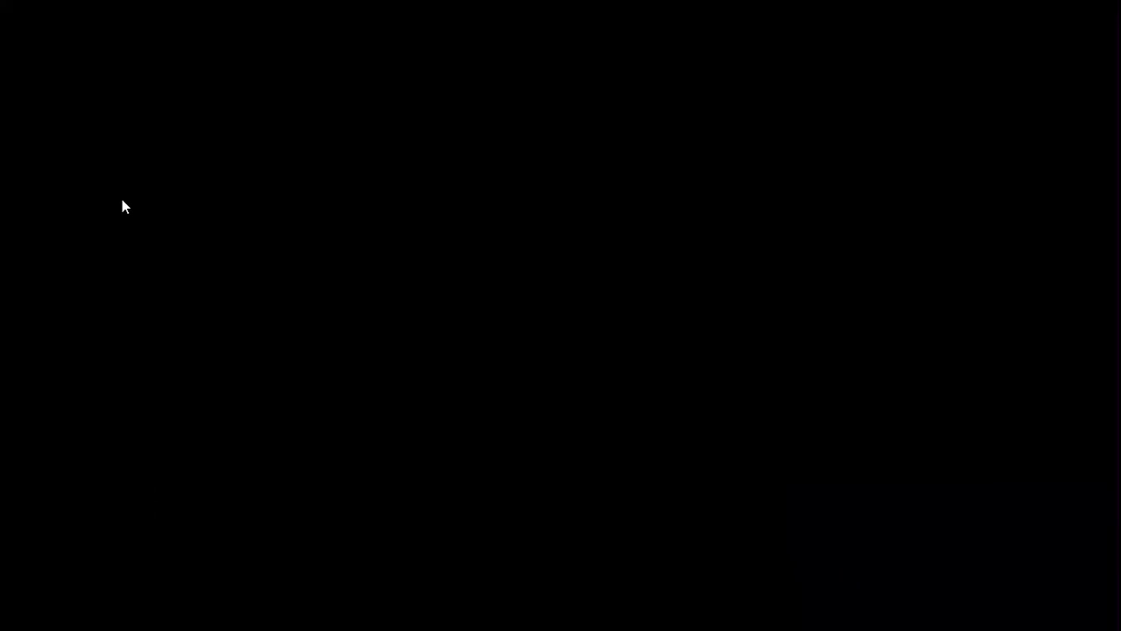
pyautogui.click(121, 199)
pyautogui.click(121, 199)
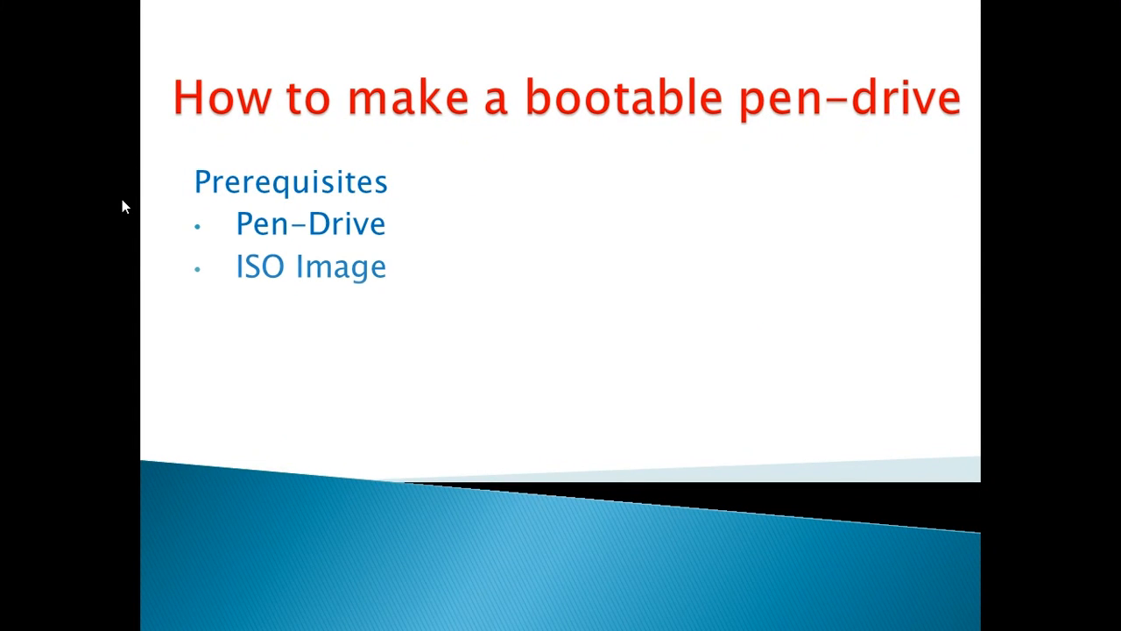
pyautogui.click(122, 199)
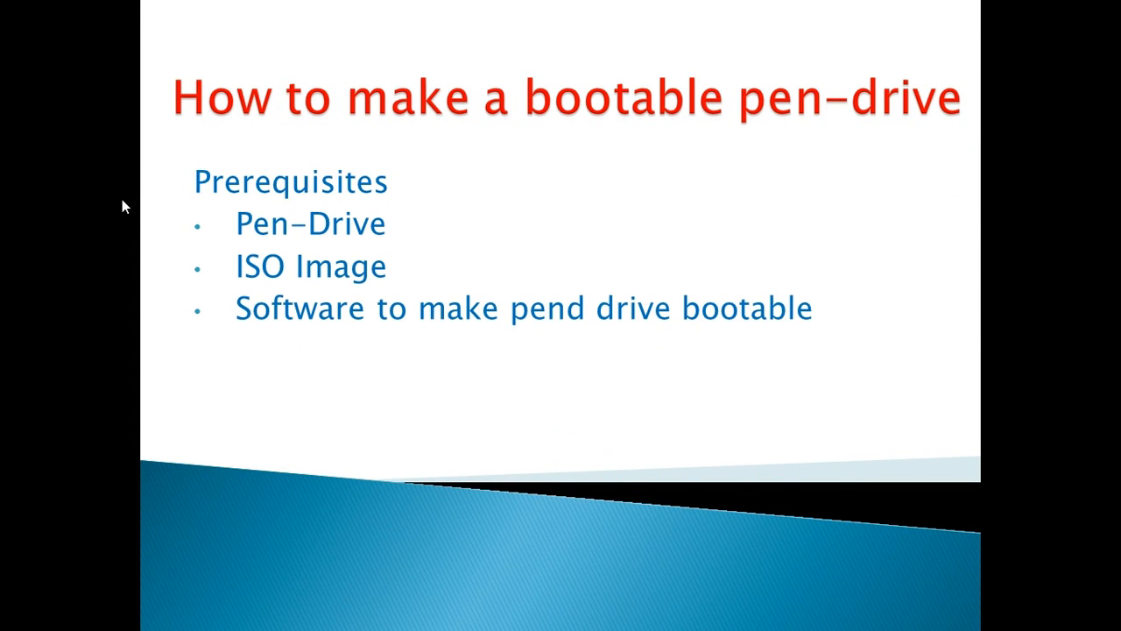